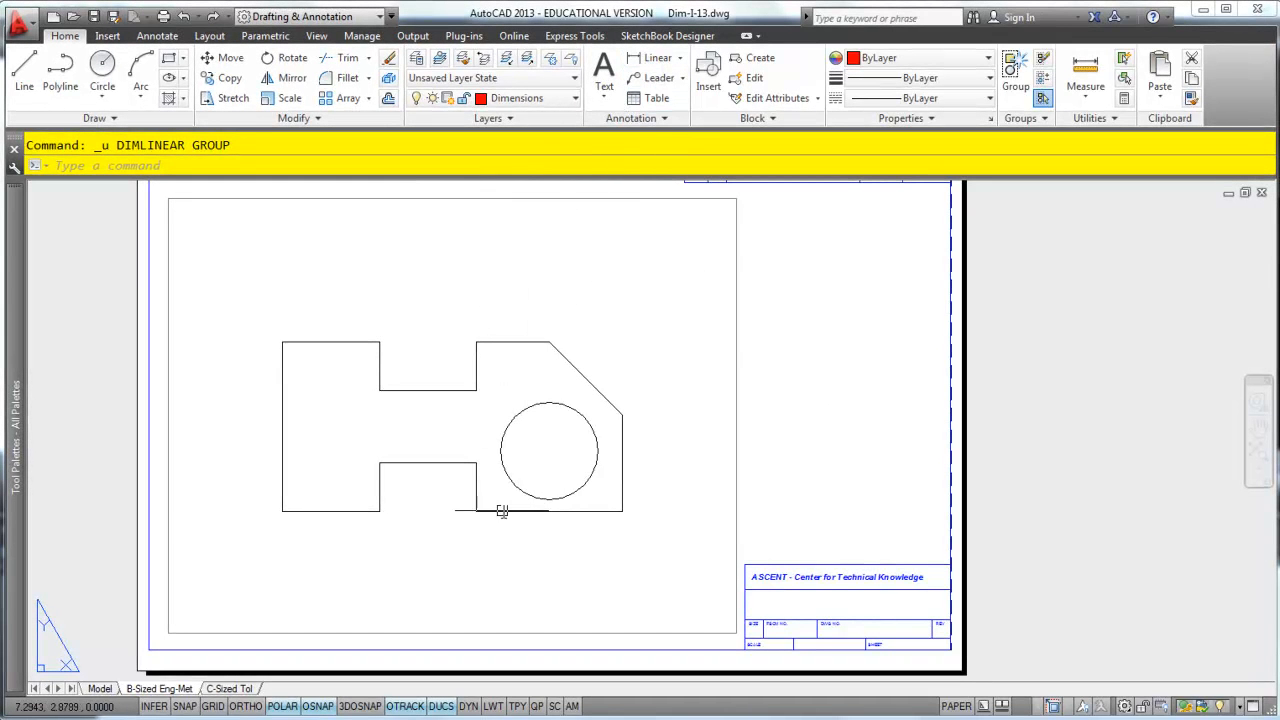
# - Add a vertical linear dimension to the part's full left edge, placed outside to its left
pyautogui.click(661, 66)
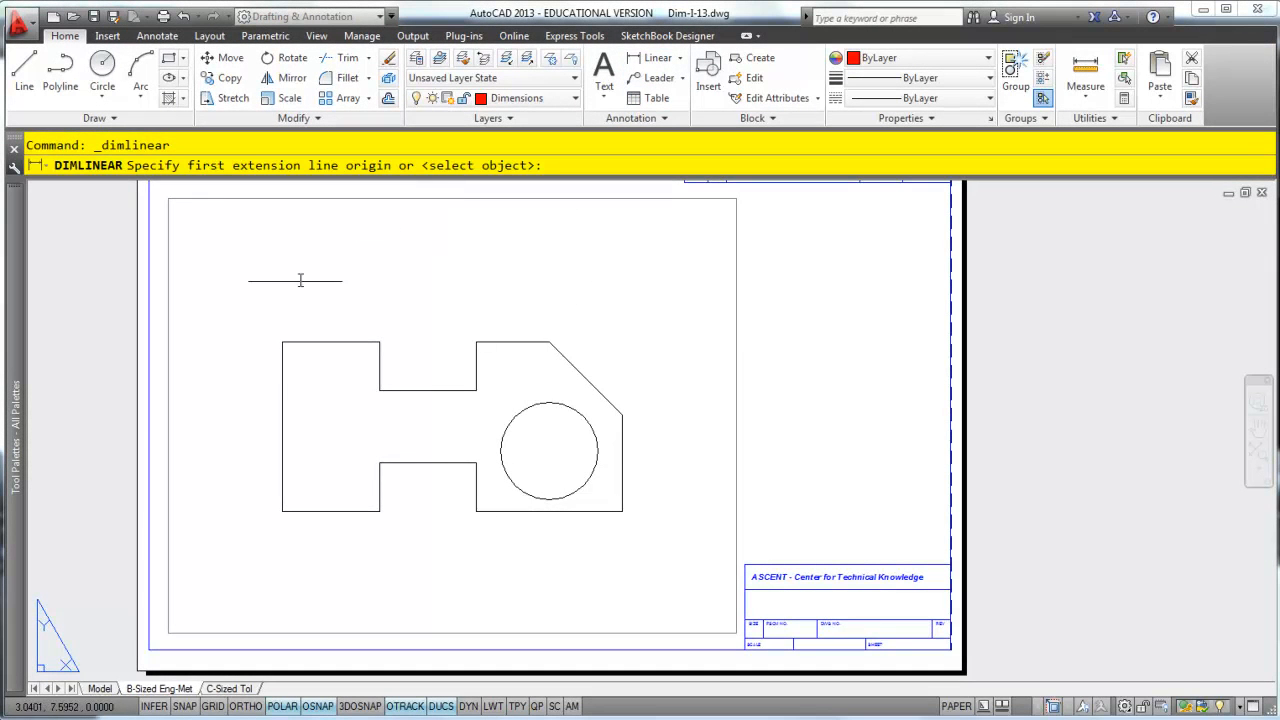
pyautogui.click(282, 342)
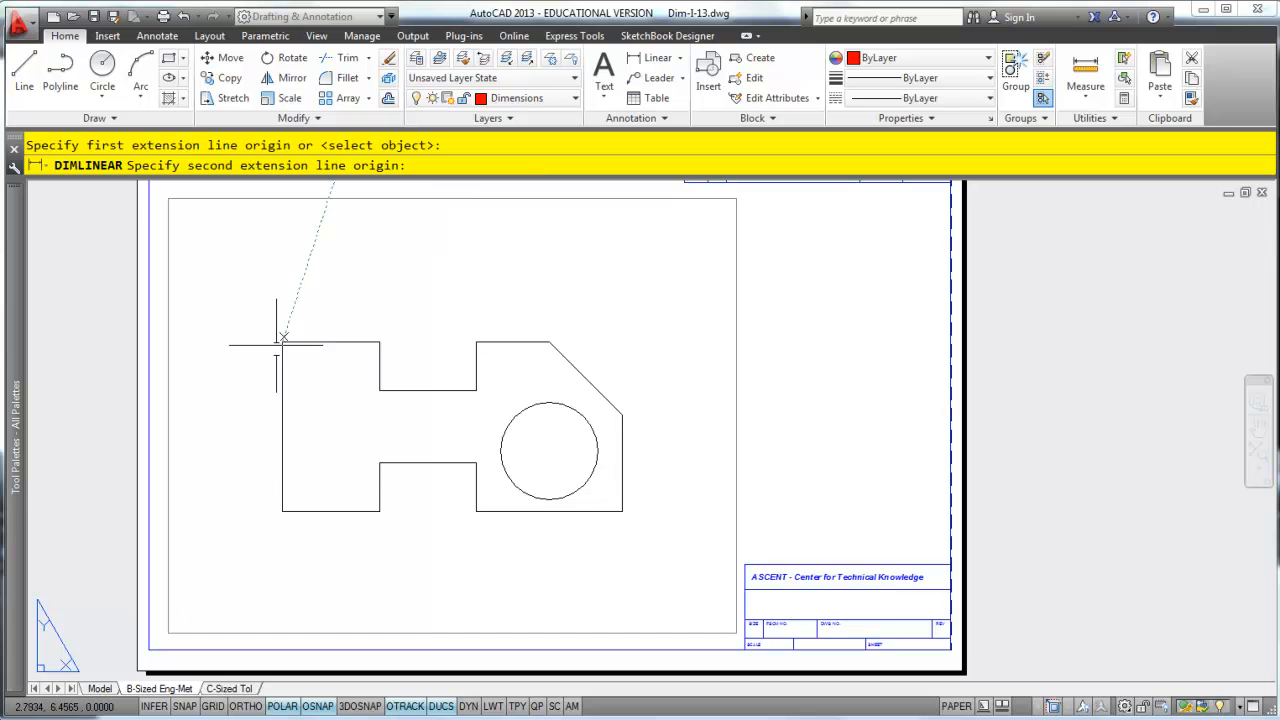
pyautogui.click(282, 513)
pyautogui.click(234, 505)
pyautogui.scroll(2, 239, 528)
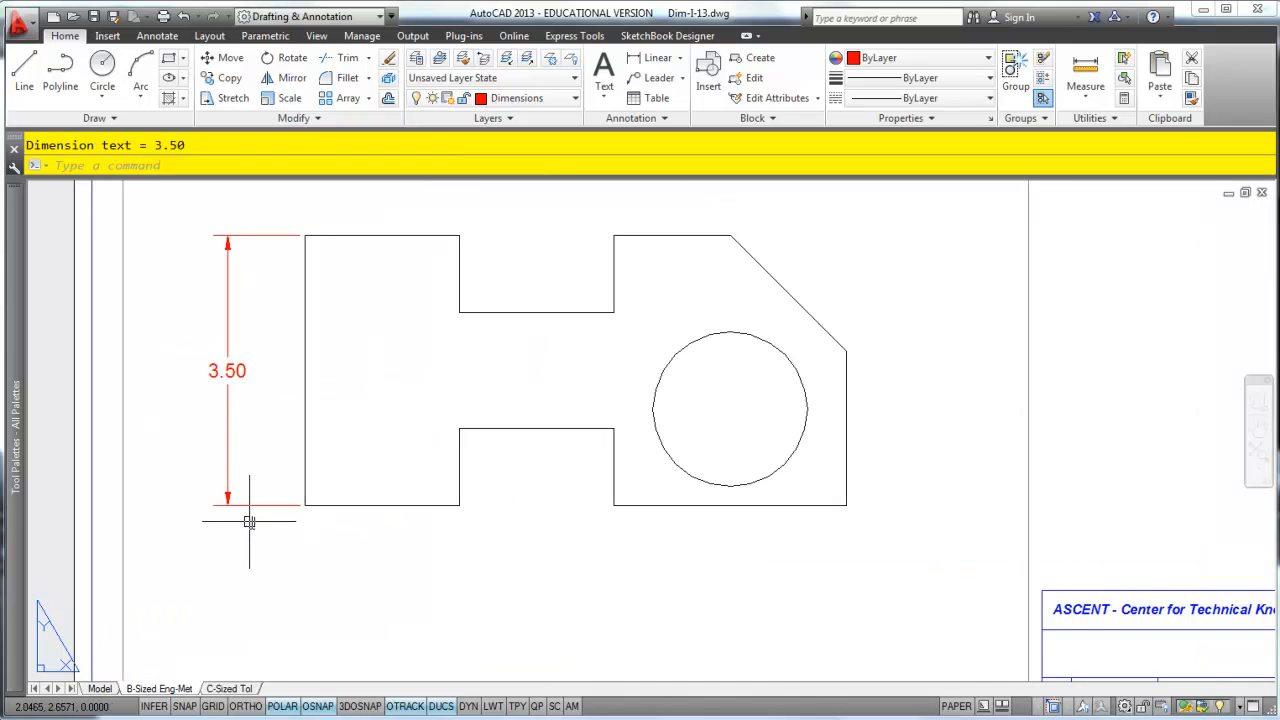
pyautogui.moveTo(251, 517); pyautogui.dragTo(297, 551, button='middle')
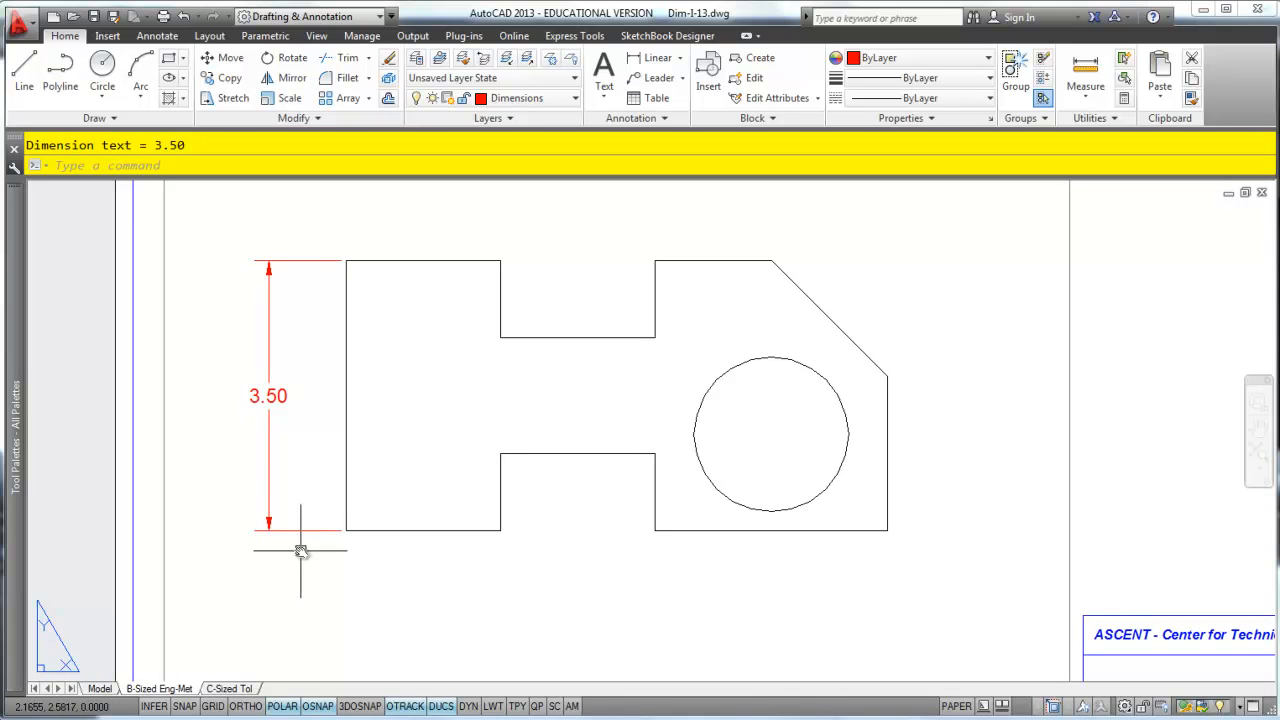
# - In model space, stretch the lower end of the part's left block straight down by 0.5
pyautogui.click(99, 689)
pyautogui.scroll(-2, 305, 585)
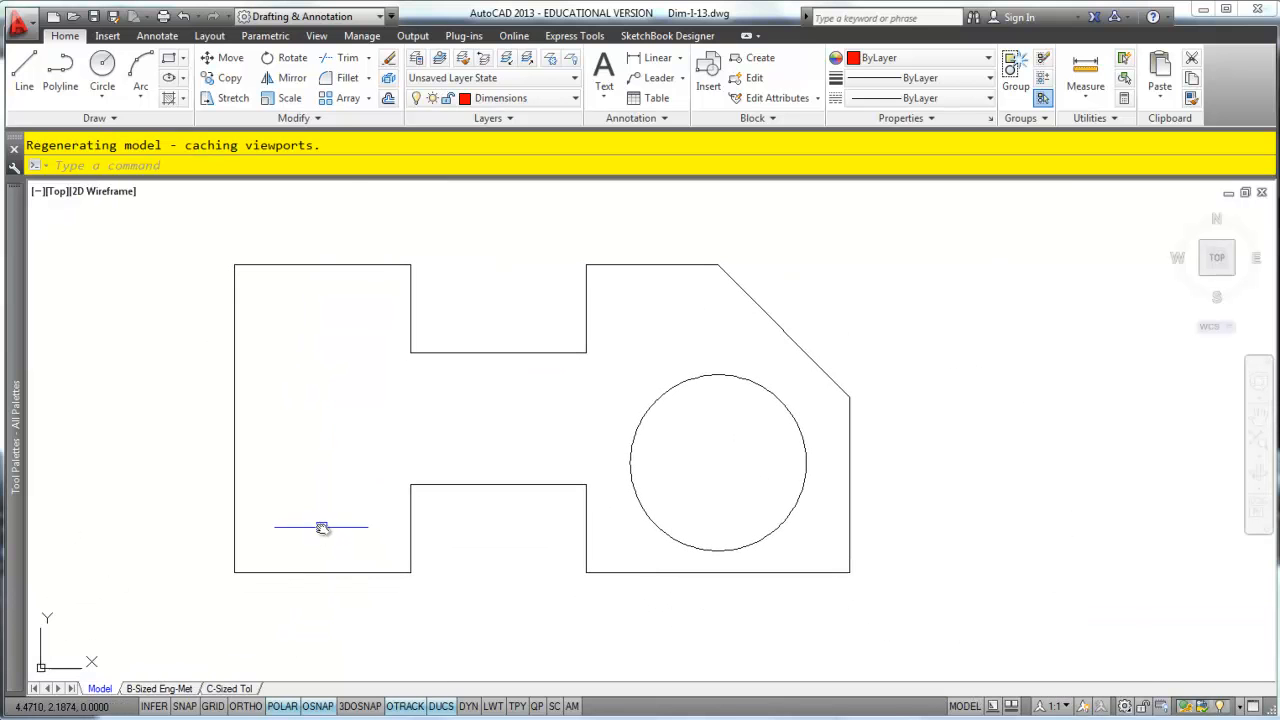
pyautogui.click(228, 98)
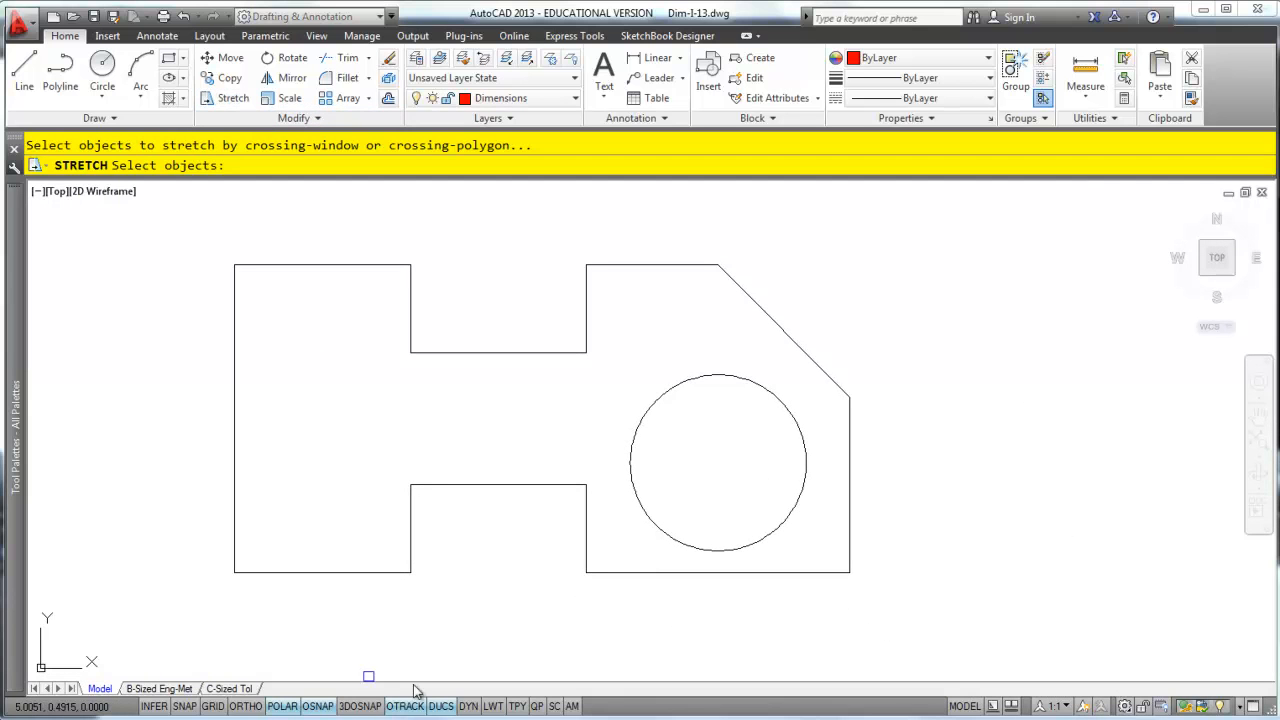
pyautogui.click(453, 555)
pyautogui.click(225, 595)
pyautogui.press('Return')
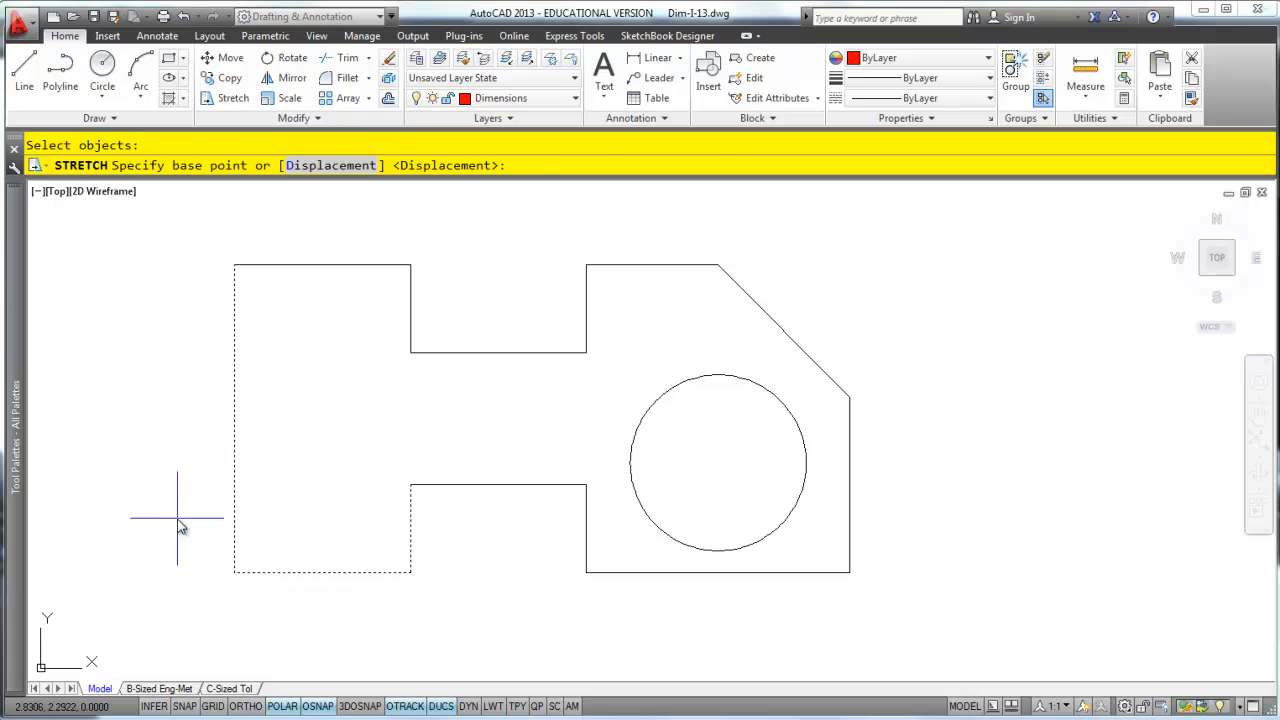
pyautogui.click(166, 538)
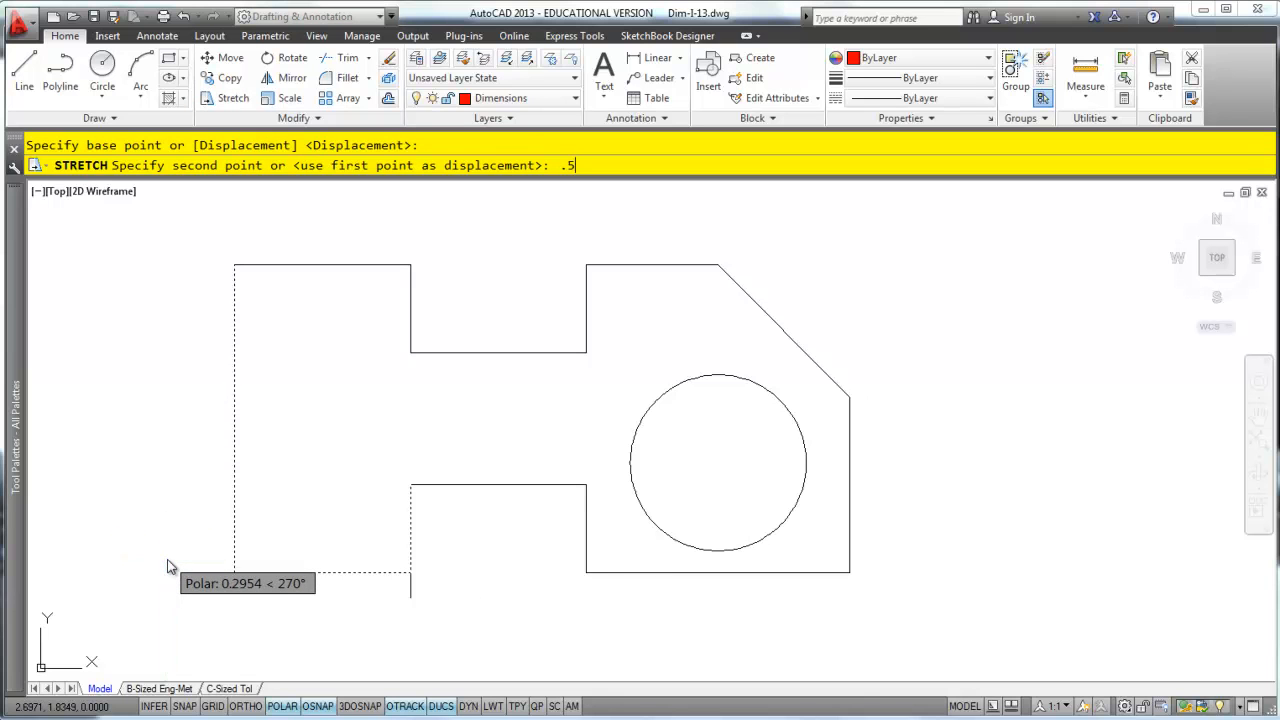
pyautogui.write('.5')
pyautogui.press('Return')
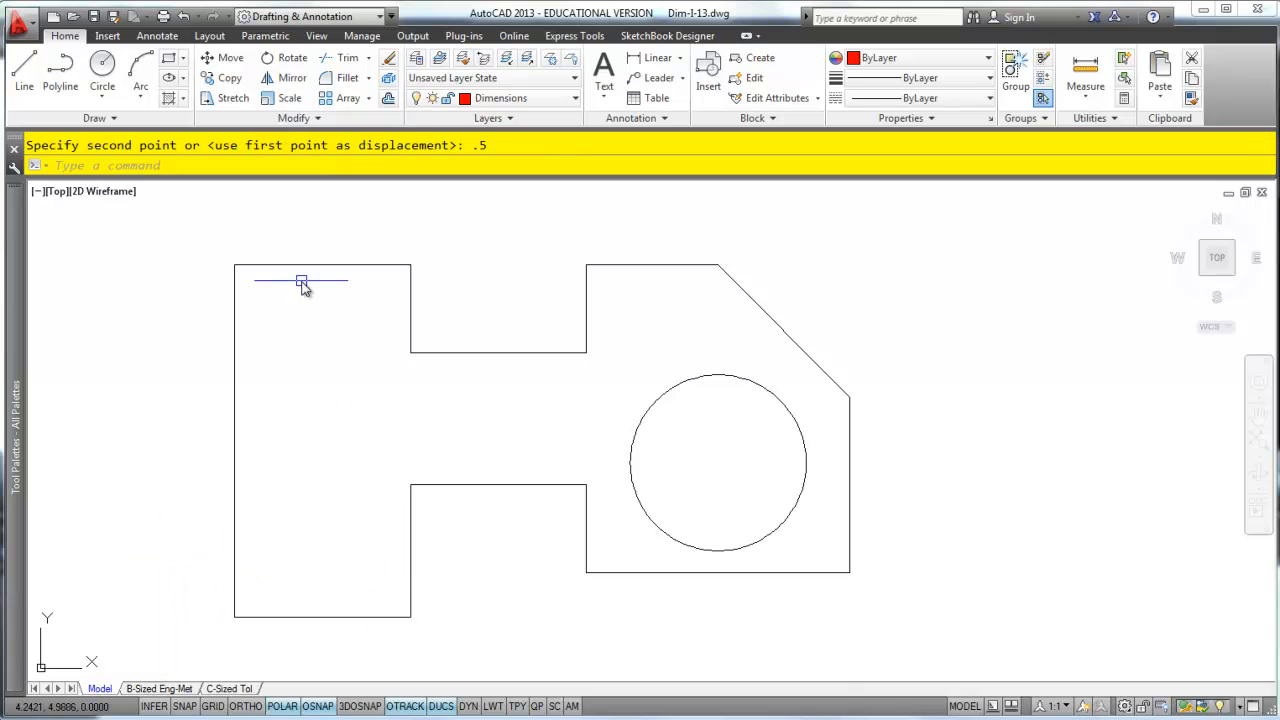
# - Return to the B-Sized Eng-Met layout and undo the stretch of the left block
pyautogui.click(160, 689)
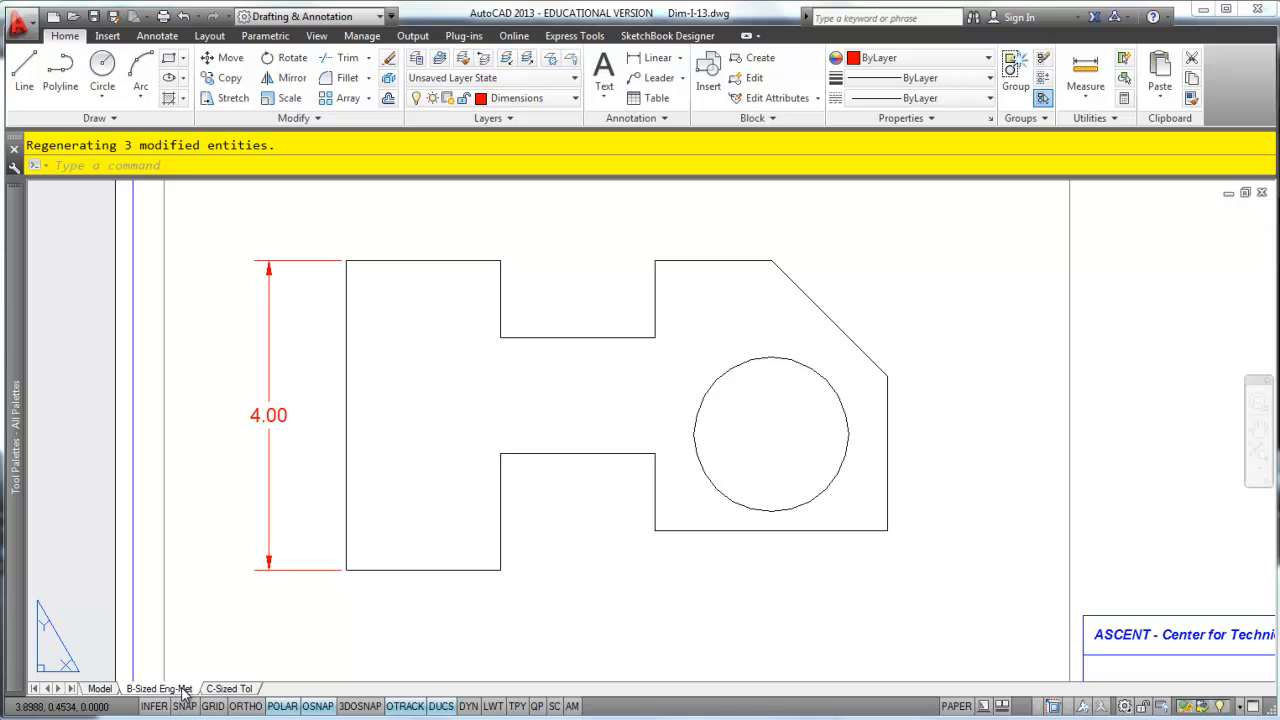
pyautogui.click(184, 17)
pyautogui.click(184, 17)
pyautogui.click(184, 17)
pyautogui.click(184, 17)
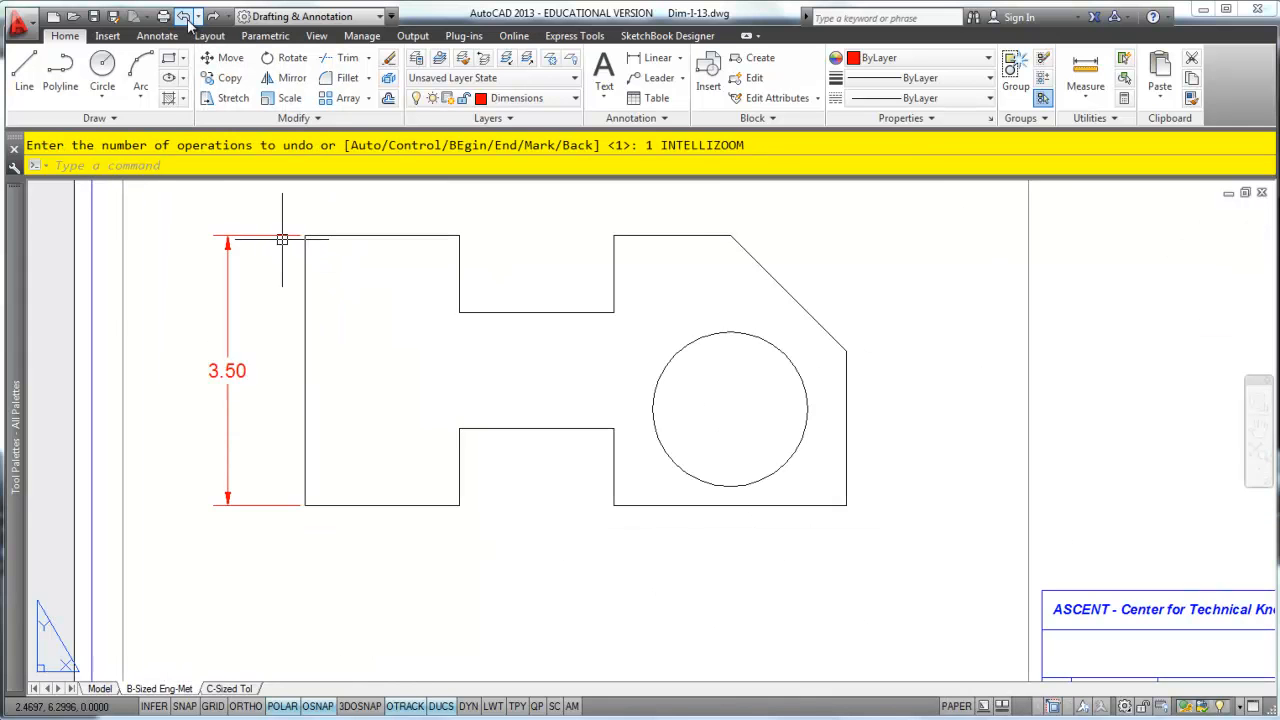
# - Delete the vertical dimension on the part's left edge
pyautogui.moveTo(746, 403); pyautogui.dragTo(686, 460, button='middle')
pyautogui.click(177, 435)
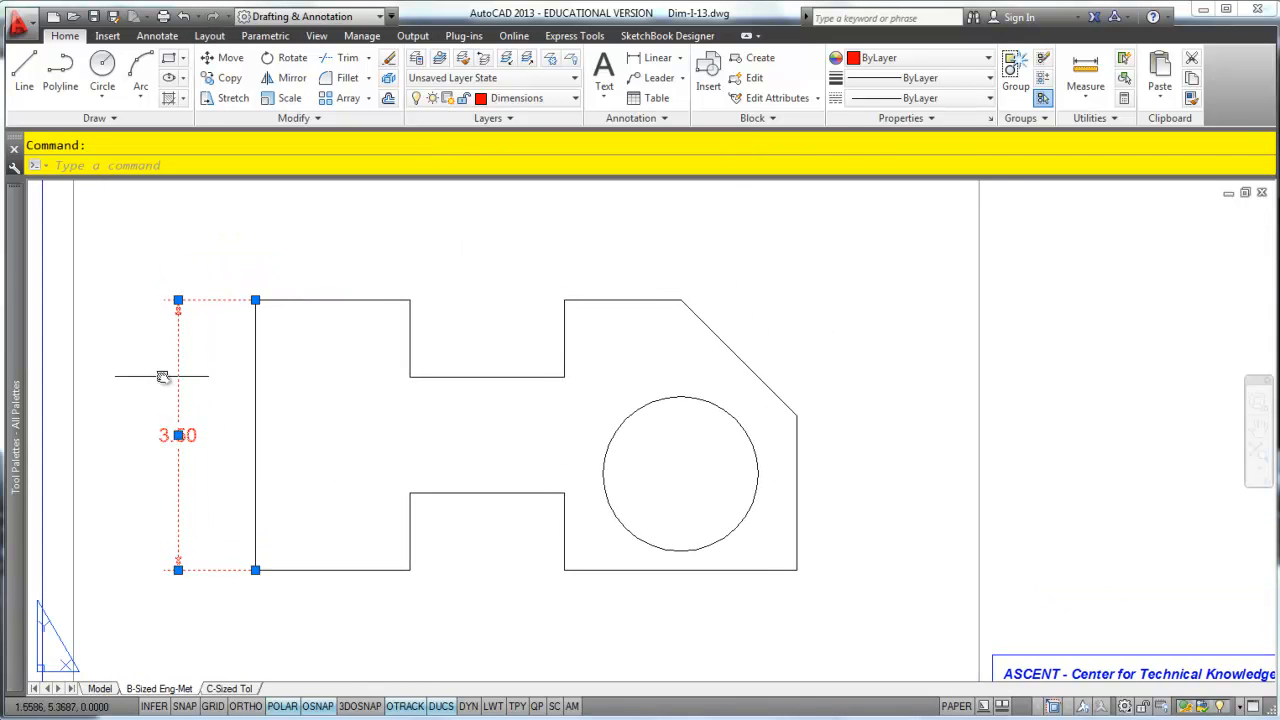
pyautogui.press('Delete')
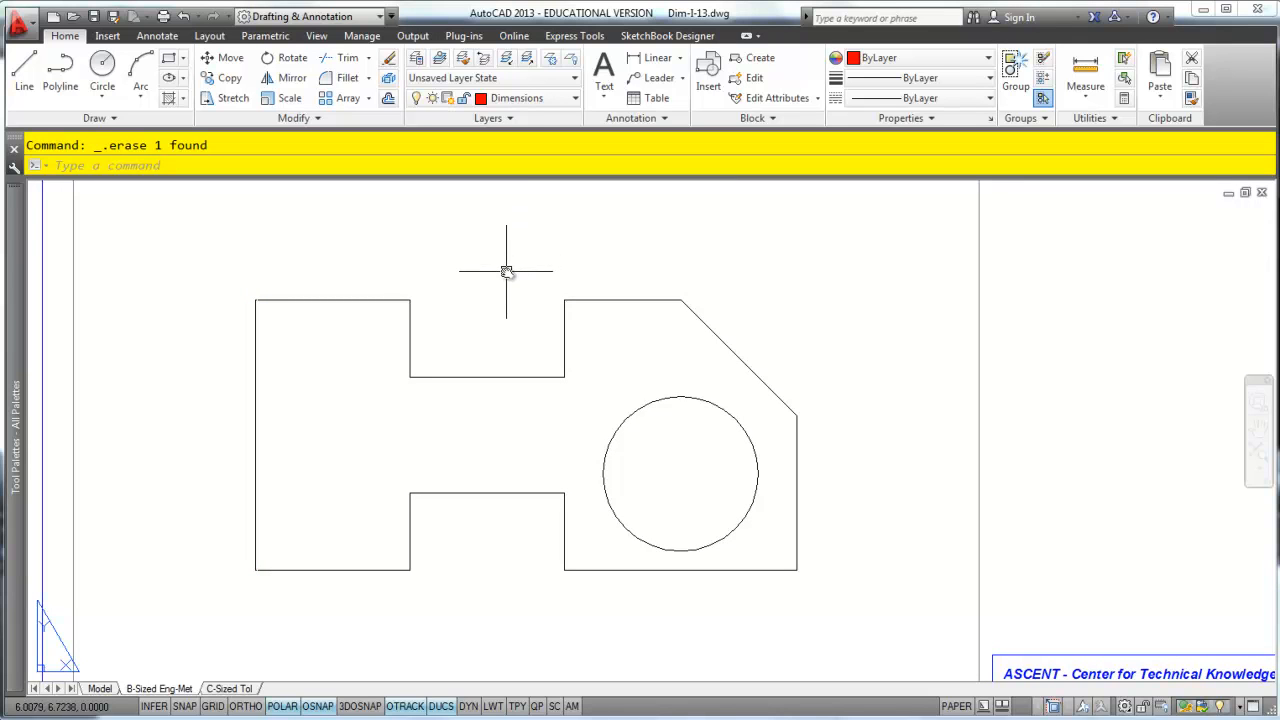
# - Add a horizontal linear dimension to the top edge of the left block, placed above the part
pyautogui.click(658, 58)
pyautogui.click(256, 300)
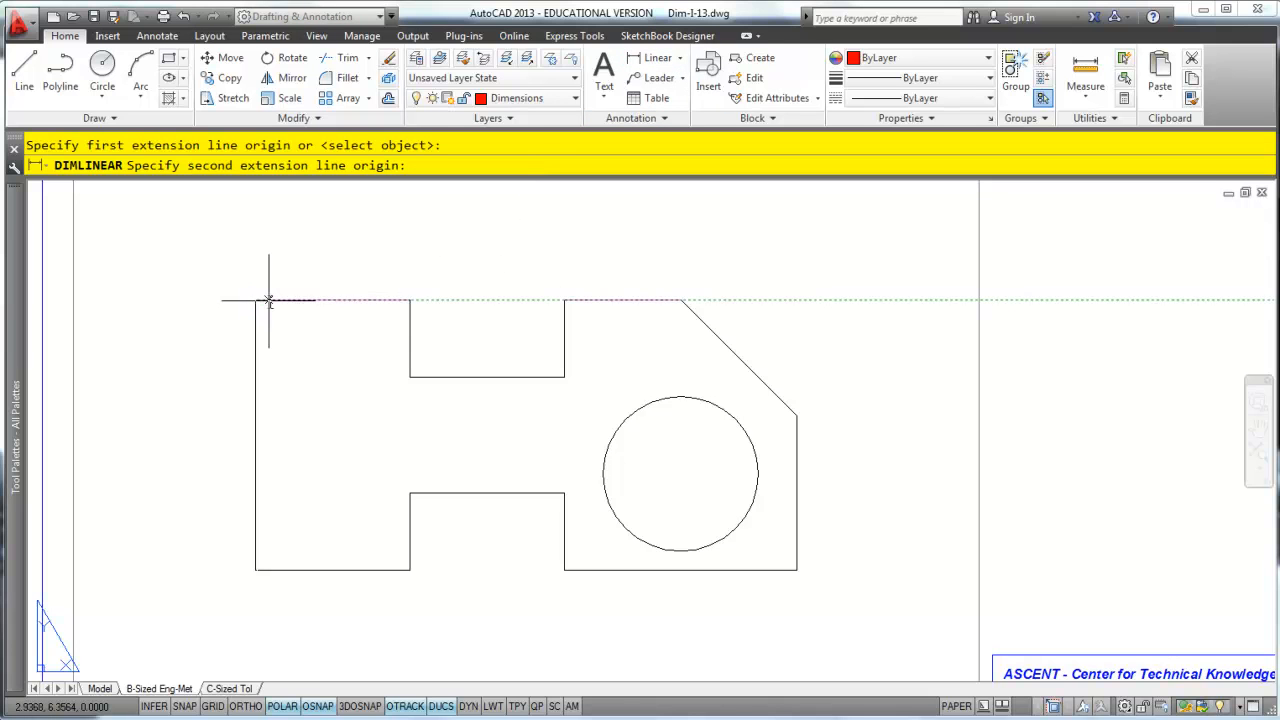
pyautogui.click(410, 300)
pyautogui.click(372, 238)
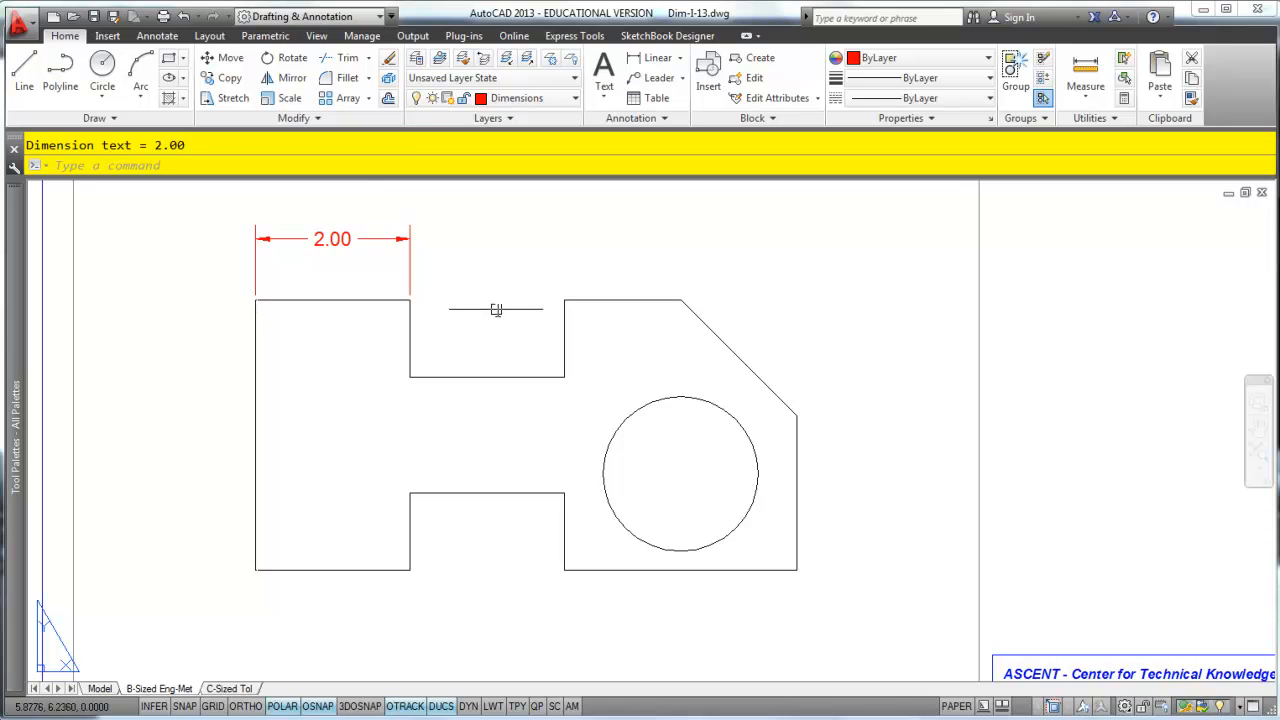
# - Stretch the top dimension's right extension origin to the upper-right corner of the top notch using its grip
pyautogui.click(412, 276)
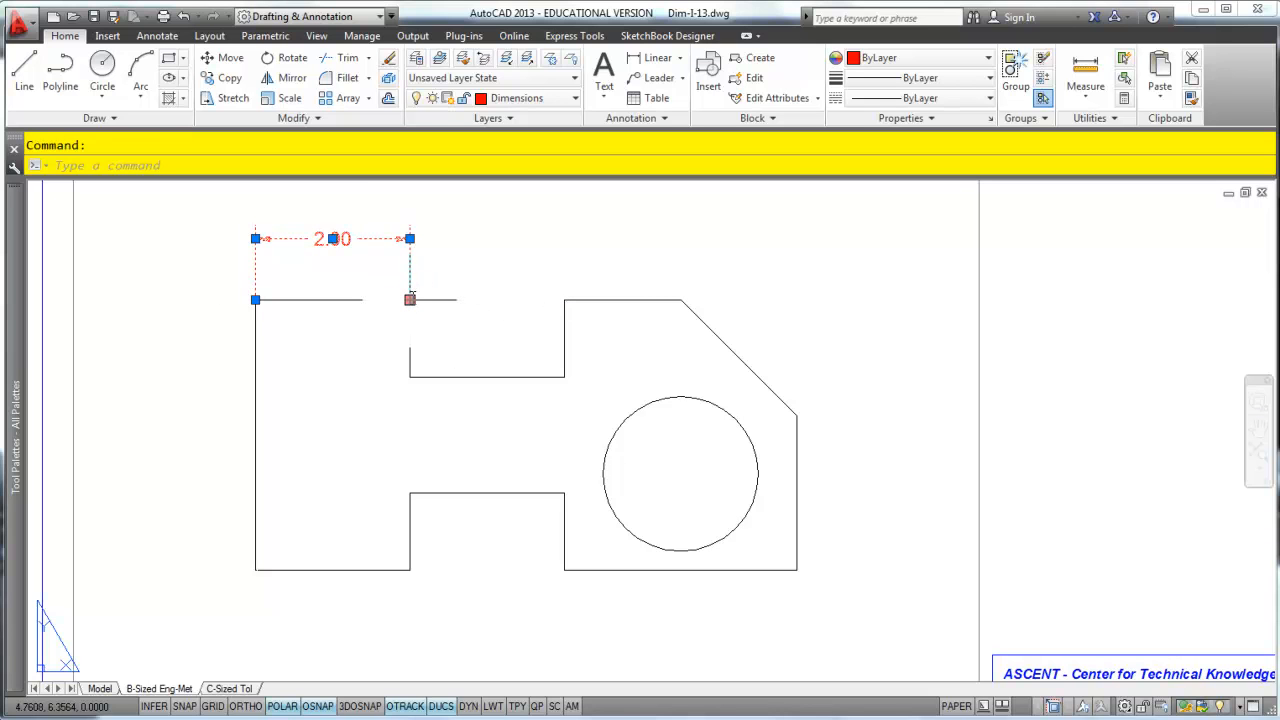
pyautogui.click(410, 299)
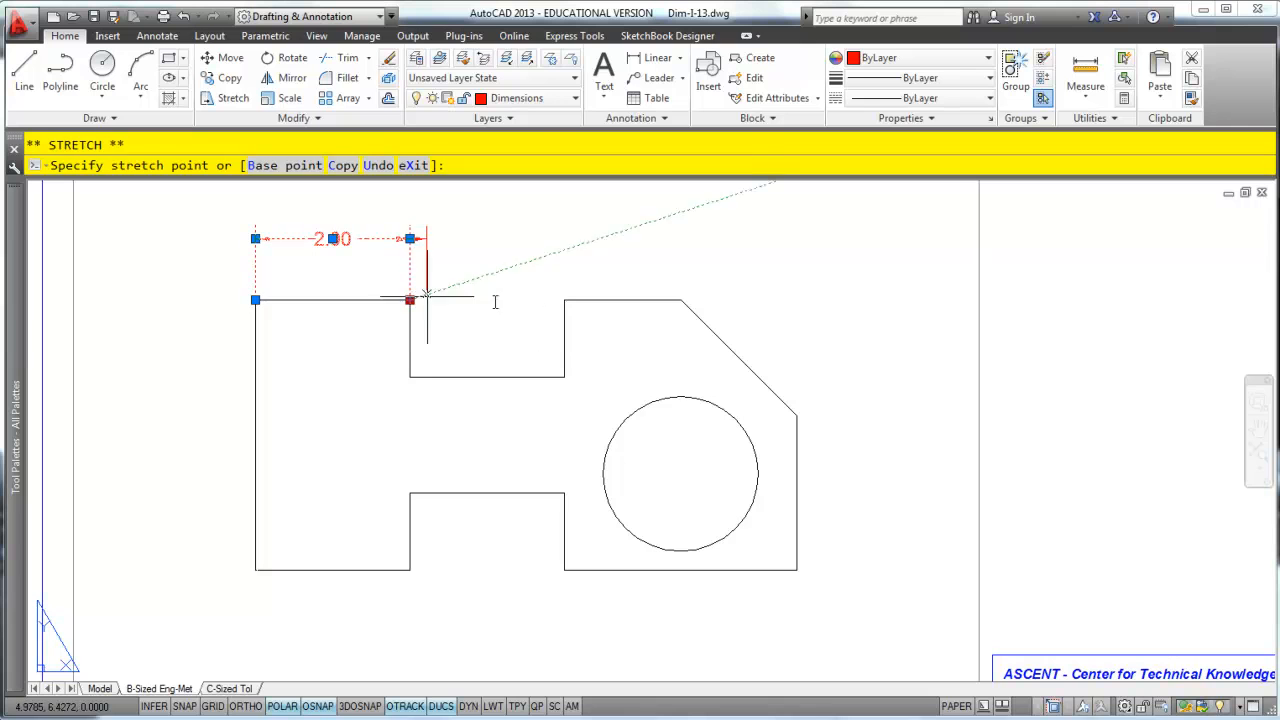
pyautogui.click(564, 300)
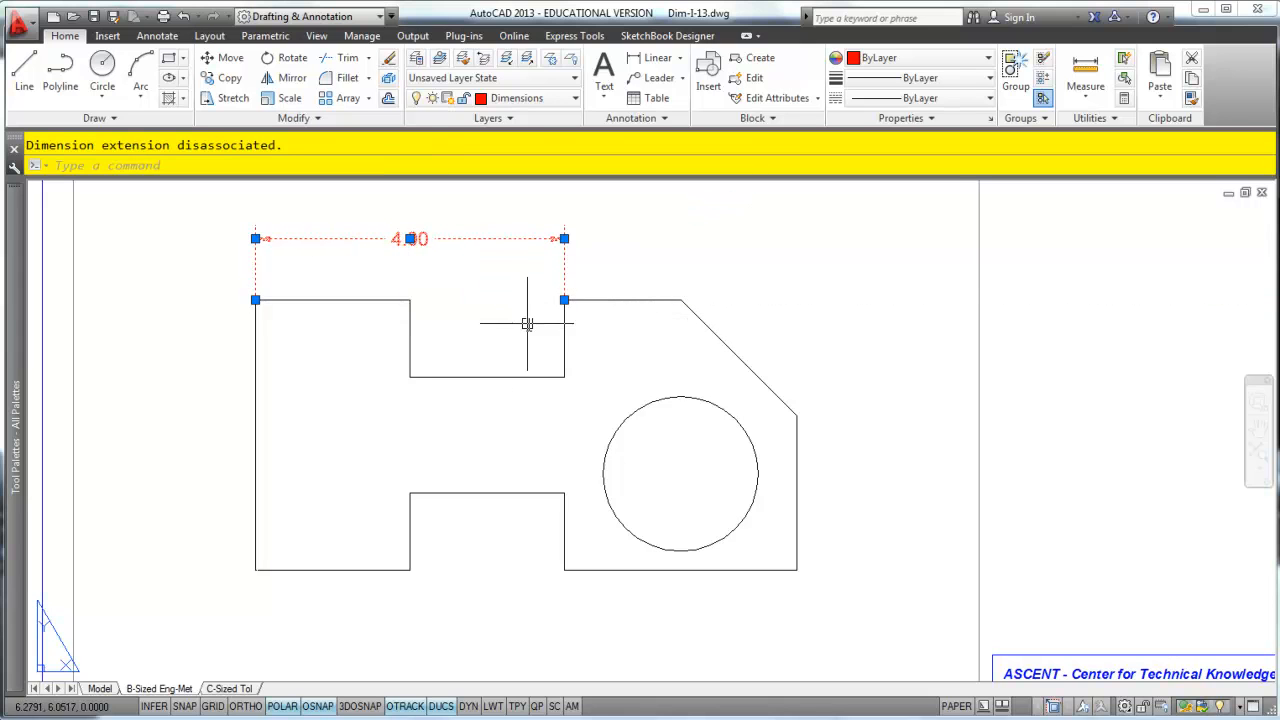
pyautogui.press('Escape')
pyautogui.press('Escape')
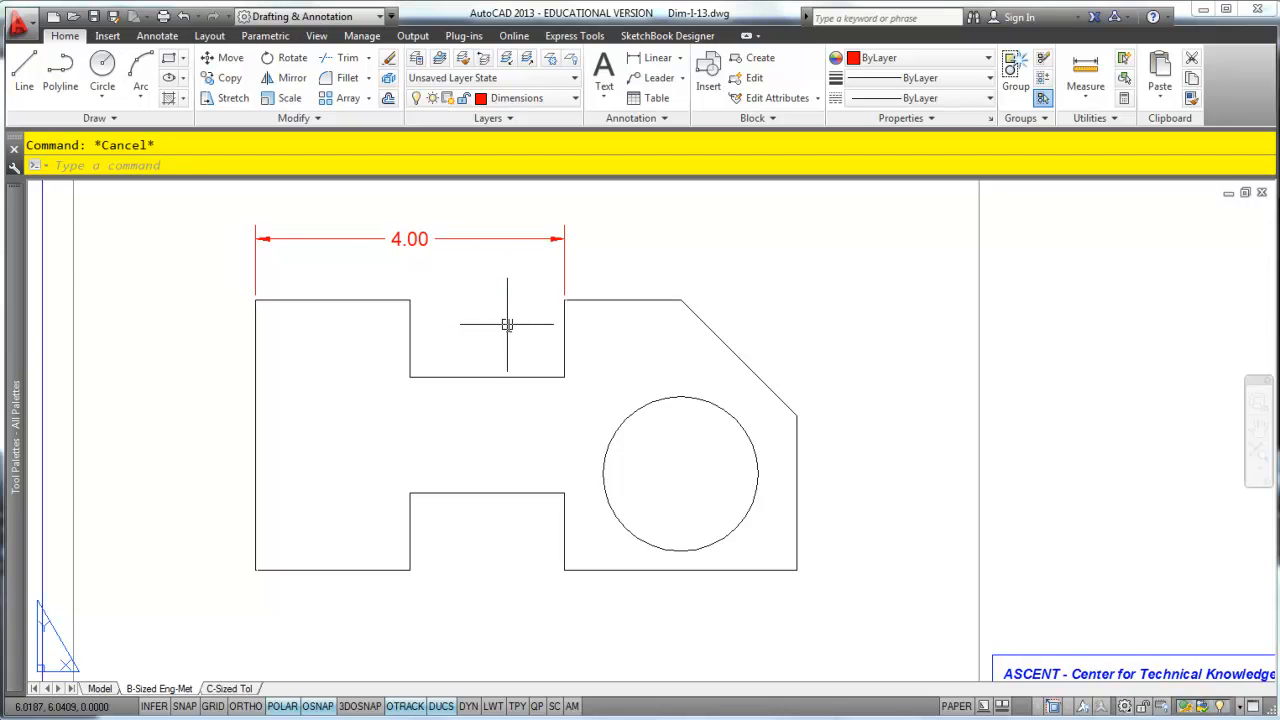
# - In model space, stretch the right side of the top notch horizontally to the left to narrow it
pyautogui.click(101, 689)
pyautogui.moveTo(513, 431); pyautogui.dragTo(477, 443, button='middle')
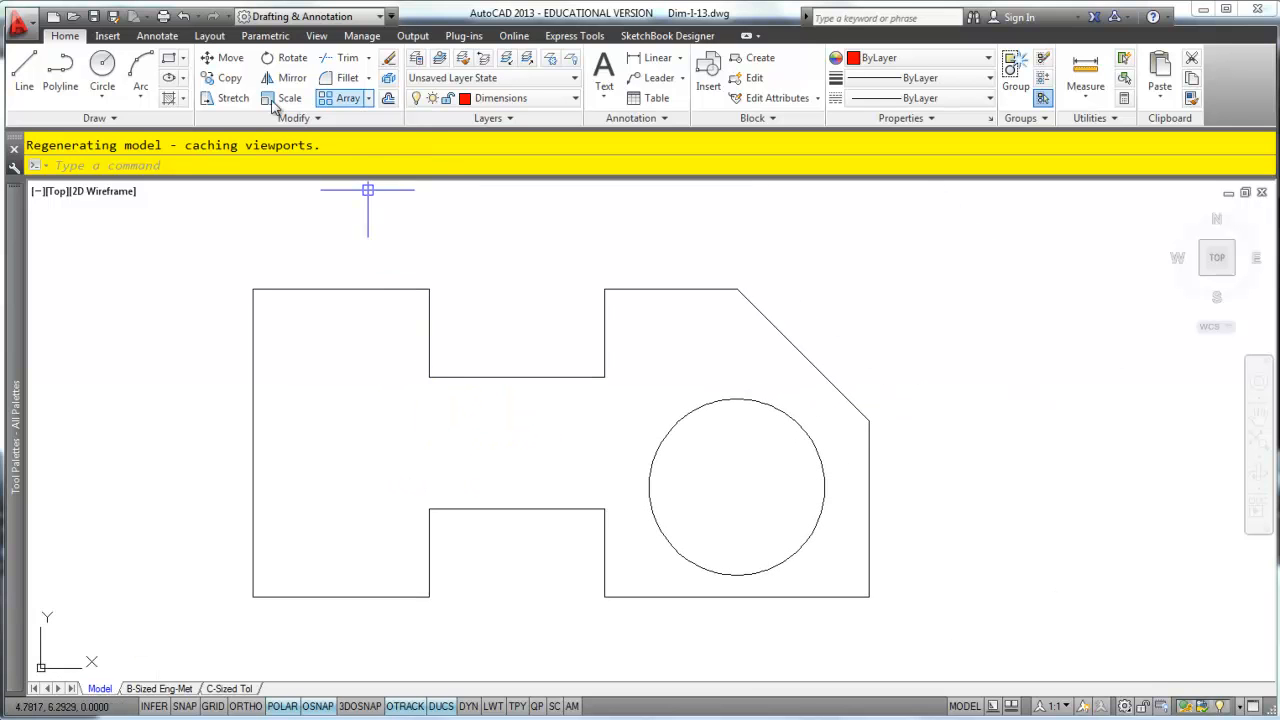
pyautogui.click(228, 98)
pyautogui.click(647, 265)
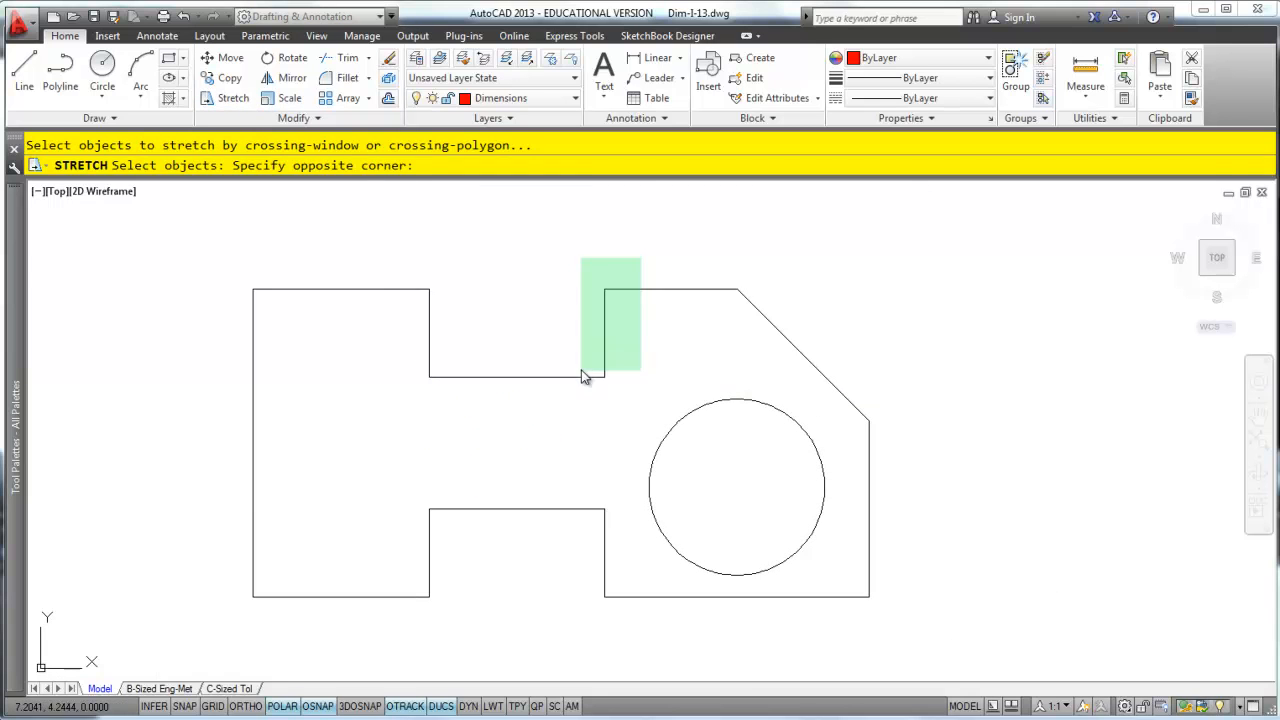
pyautogui.click(572, 408)
pyautogui.press('Return')
pyautogui.click(603, 418)
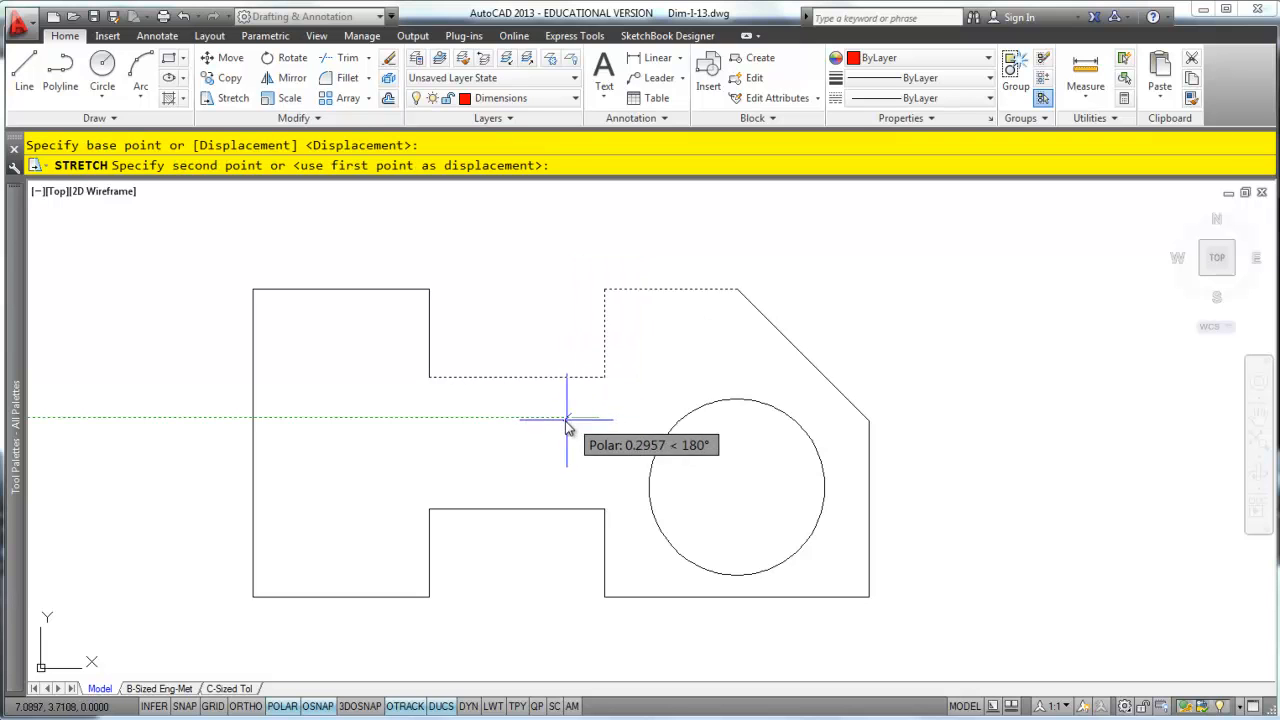
pyautogui.click(543, 441)
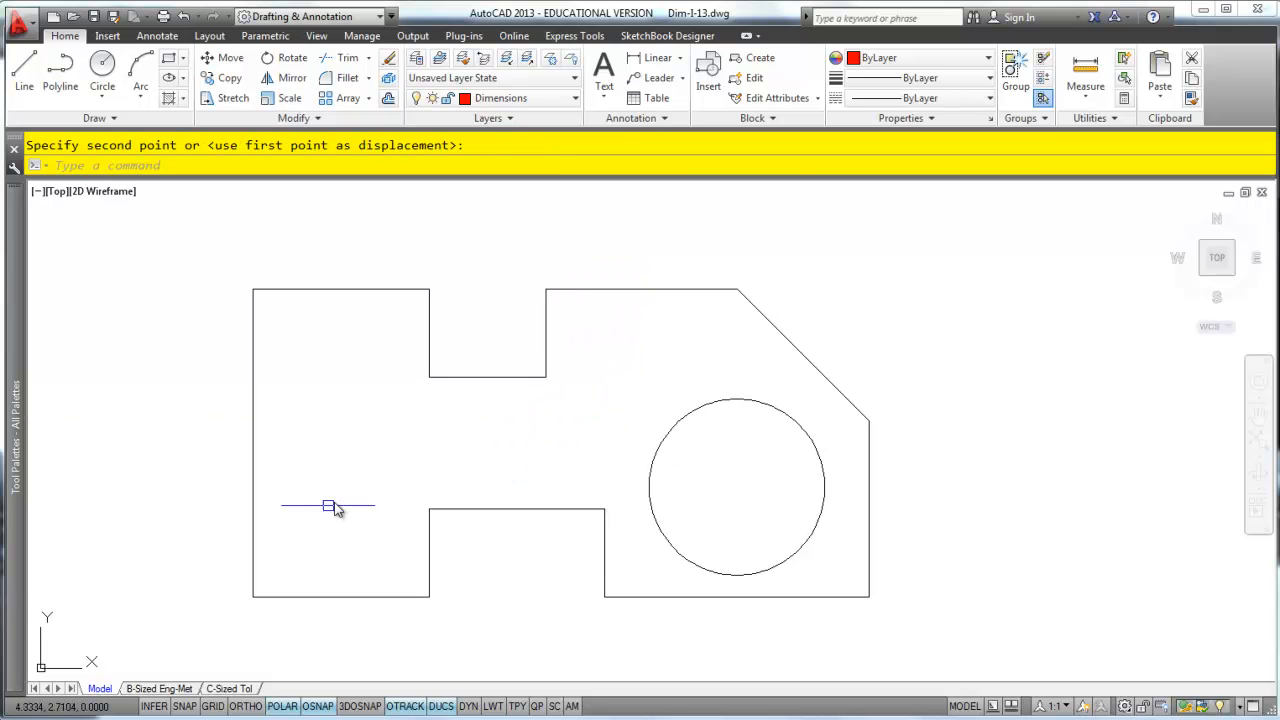
# - On the B-Sized Eng-Met layout, move the top dimension's right extension origin to the notch's shifted upper-right corner
pyautogui.click(153, 689)
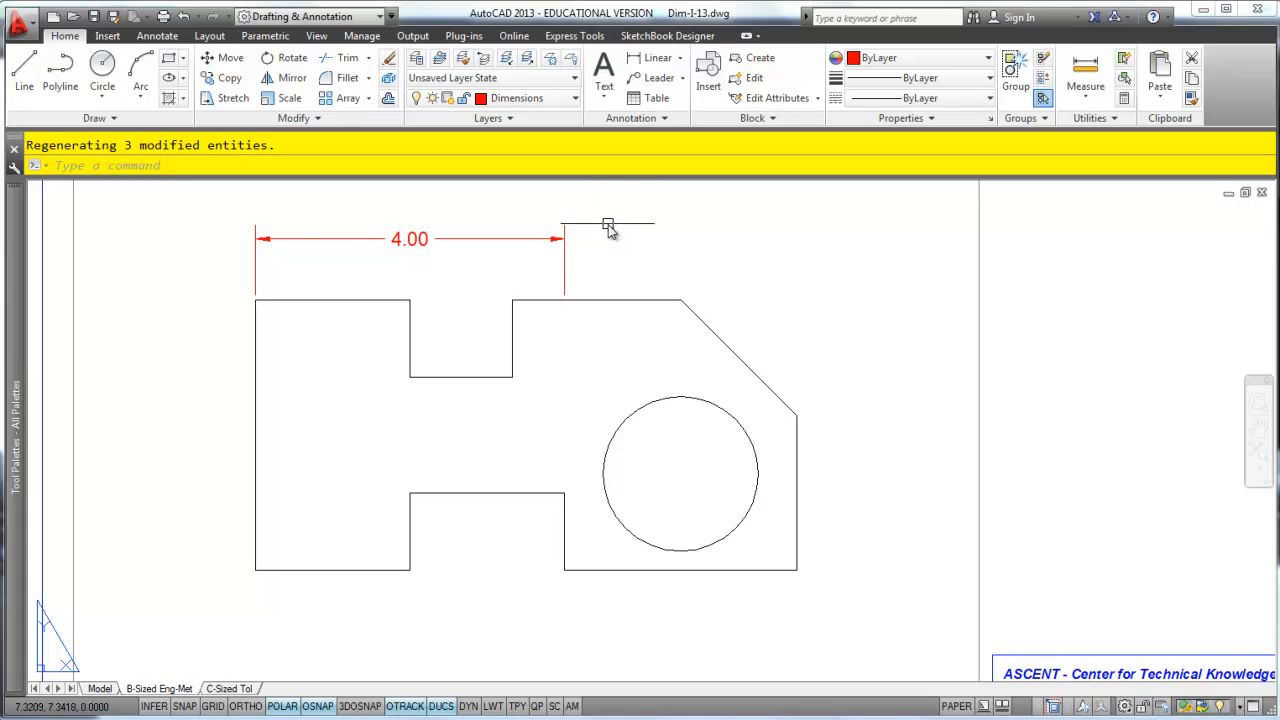
pyautogui.click(545, 238)
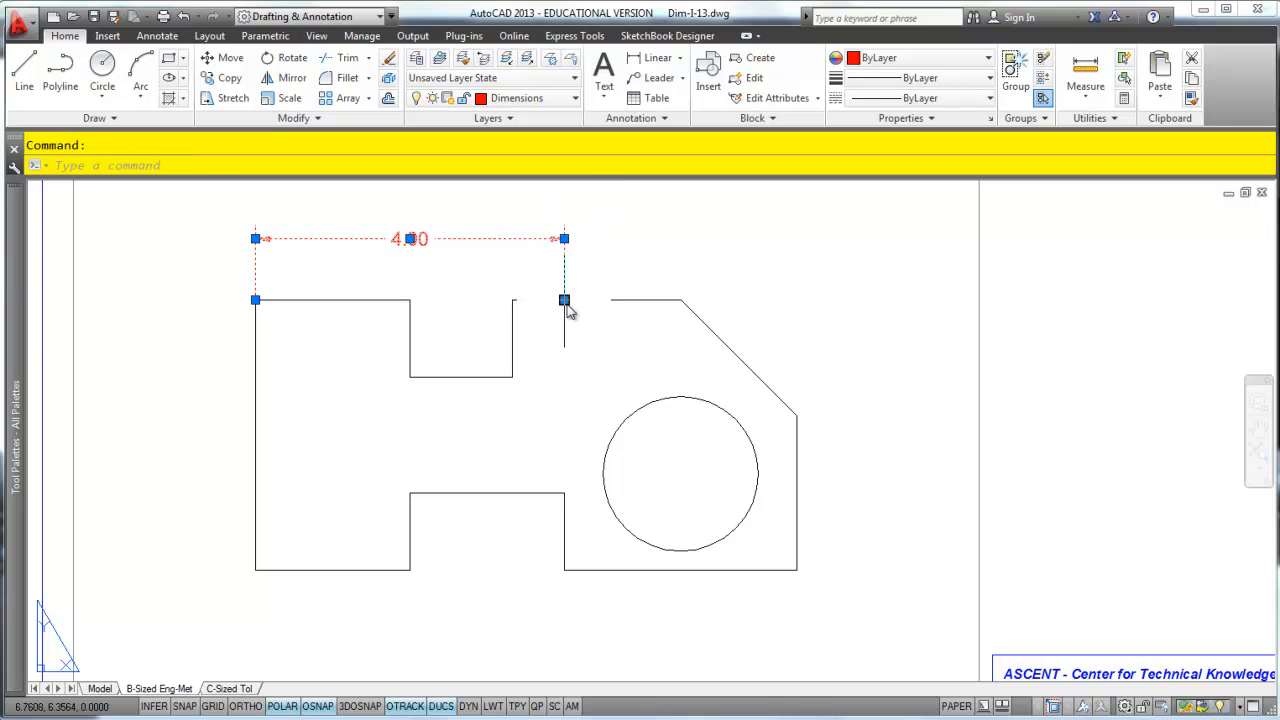
pyautogui.click(564, 300)
pyautogui.click(512, 300)
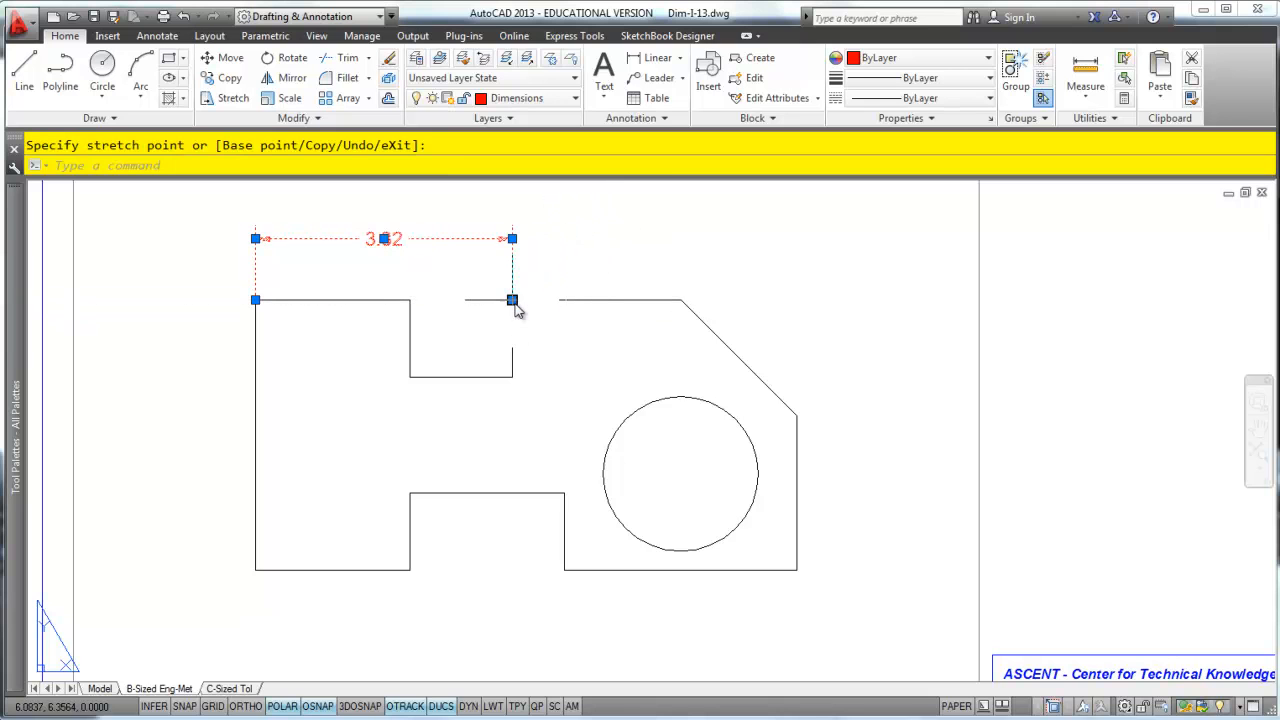
pyautogui.press('Escape')
pyautogui.press('Escape')
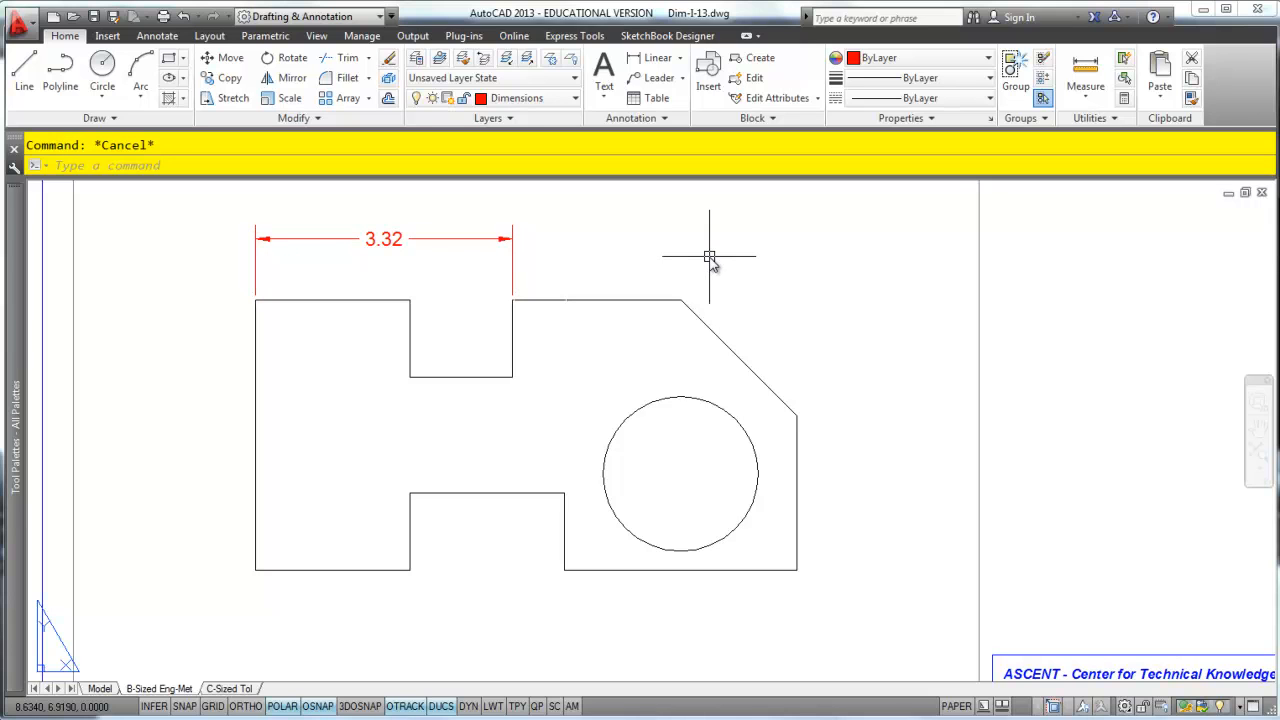
# - Undo the dimension's last grip edit and the narrowing of the top notch
pyautogui.click(184, 17)
pyautogui.click(184, 17)
pyautogui.click(184, 17)
pyautogui.click(184, 17)
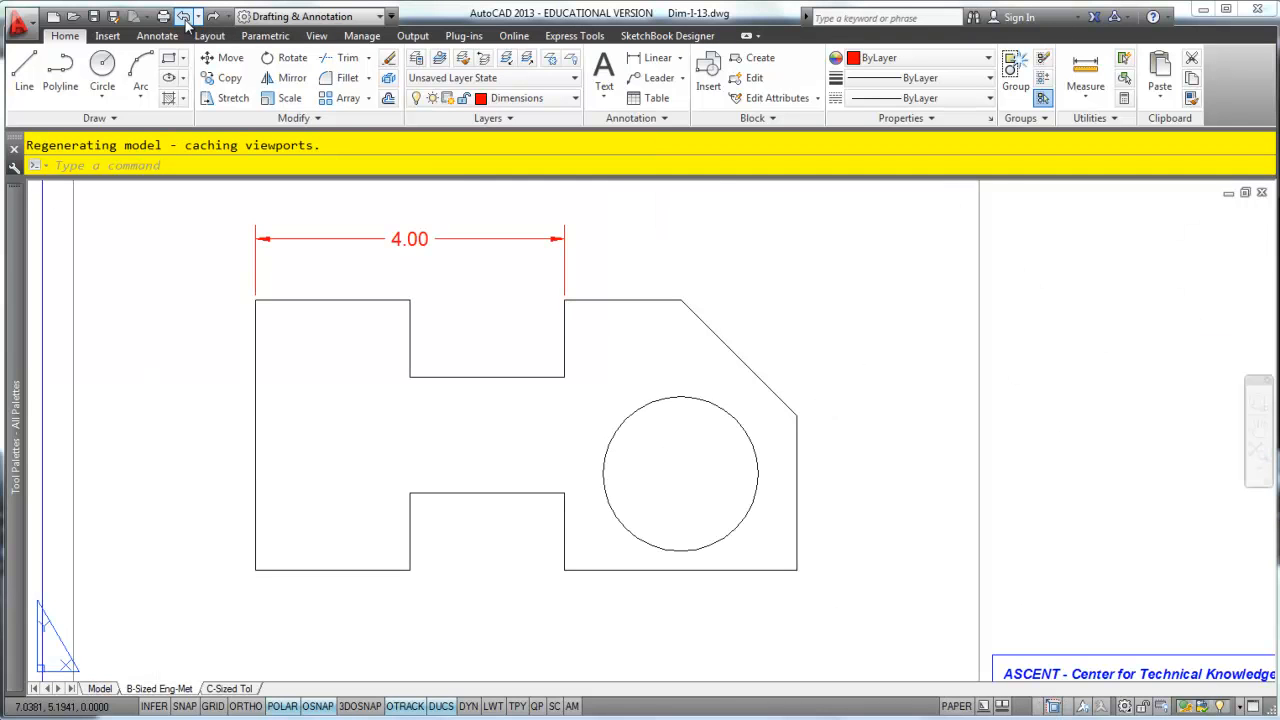
# - Add a diameter dimension to the circle, placing its text outside the part beyond the angled edge
pyautogui.moveTo(815, 446)
pyautogui.mouseDown(button='middle')
pyautogui.moveTo(740, 417)
pyautogui.moveTo(720, 375)
pyautogui.mouseUp(button='middle')
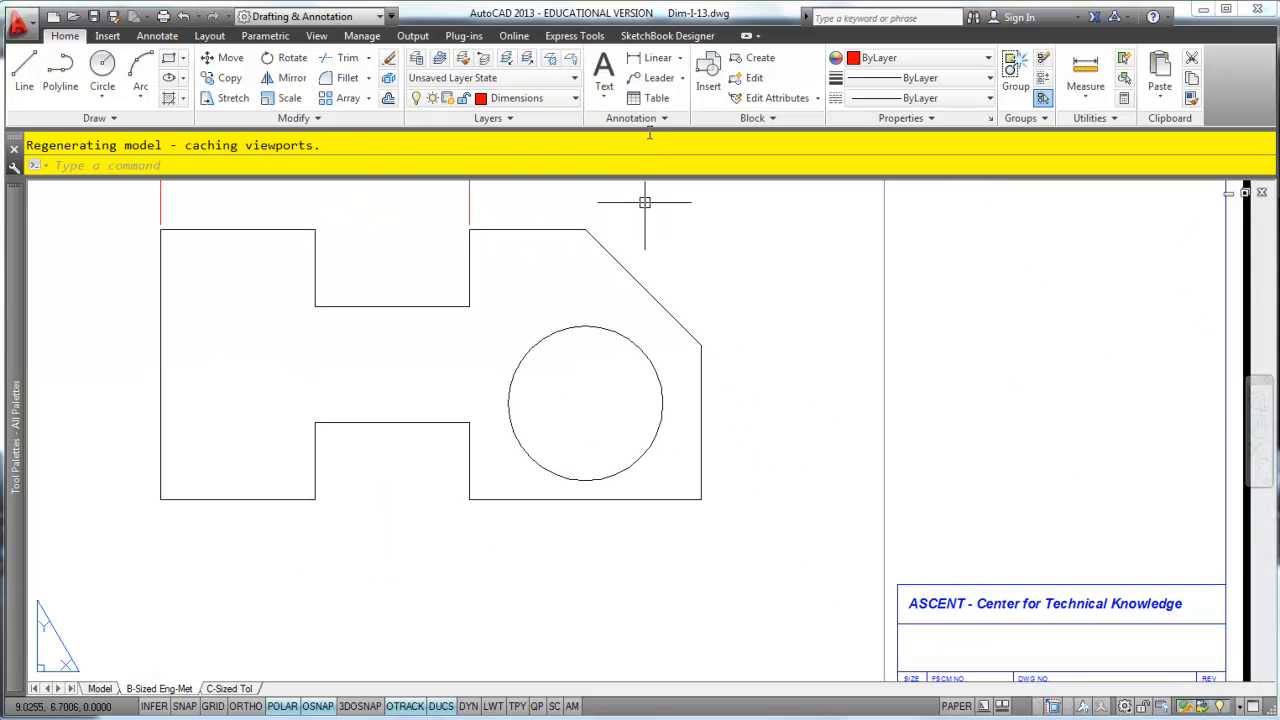
pyautogui.click(680, 58)
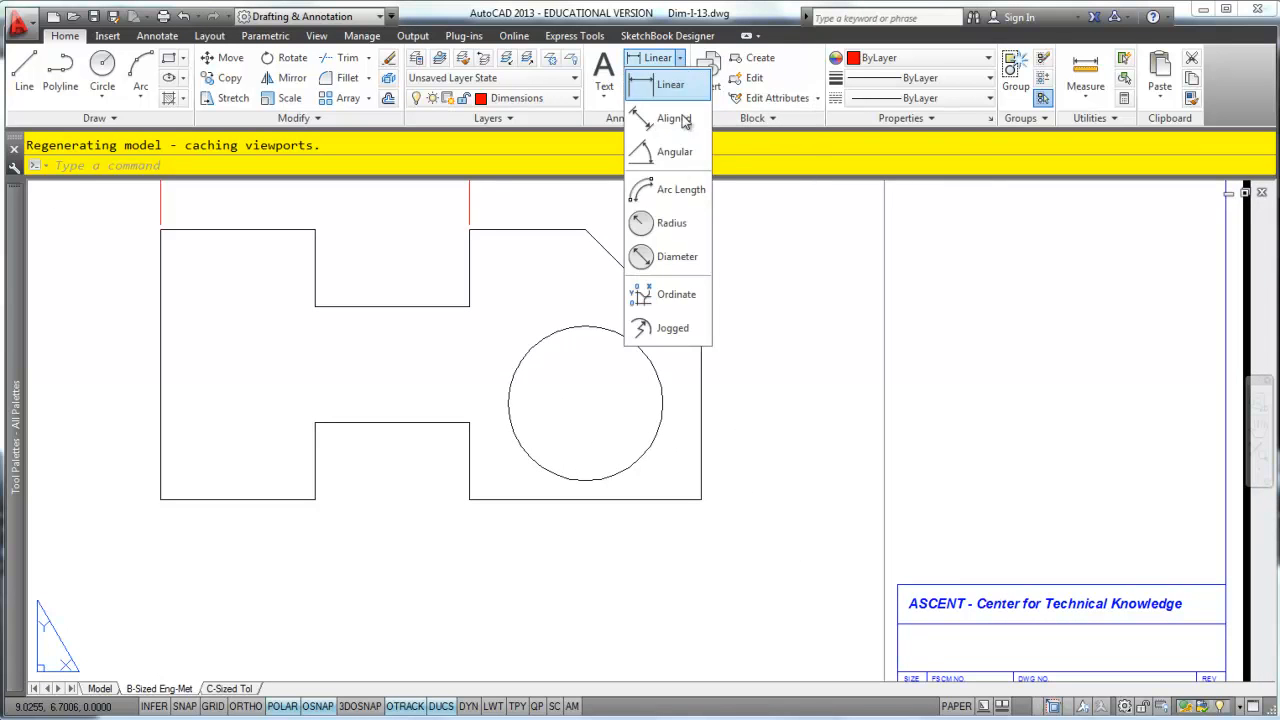
pyautogui.click(672, 257)
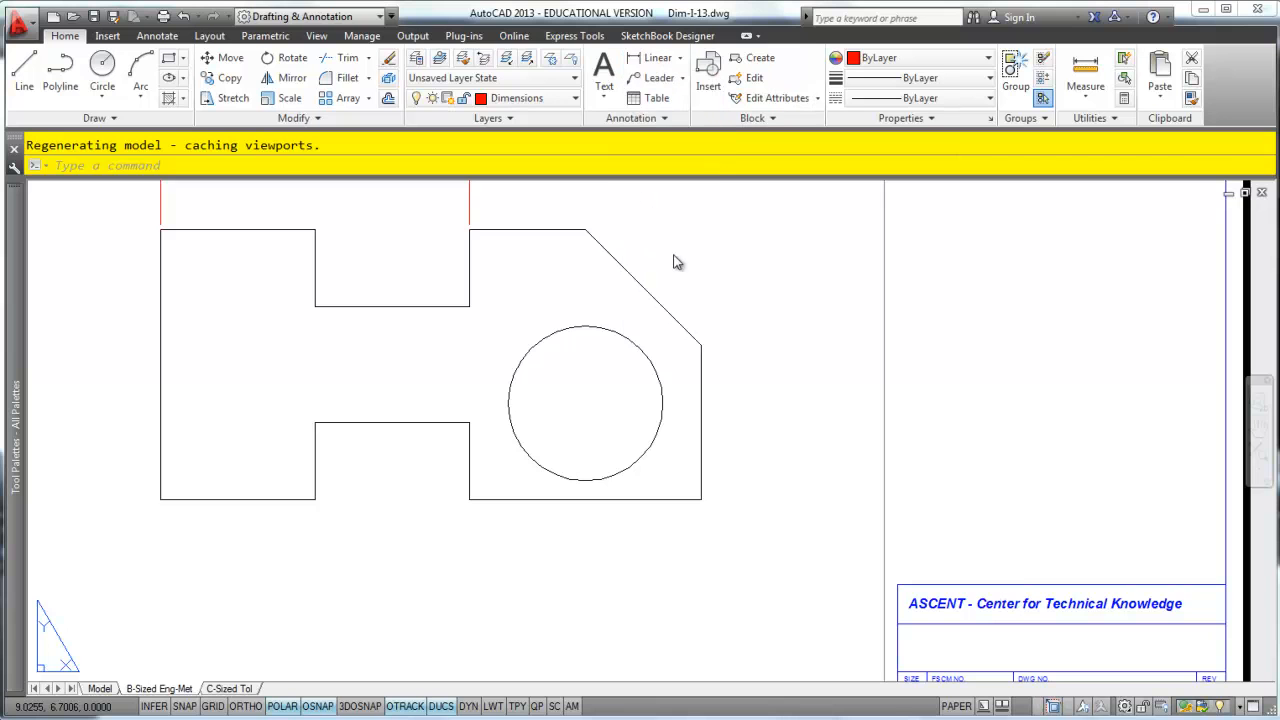
pyautogui.click(648, 455)
pyautogui.click(697, 260)
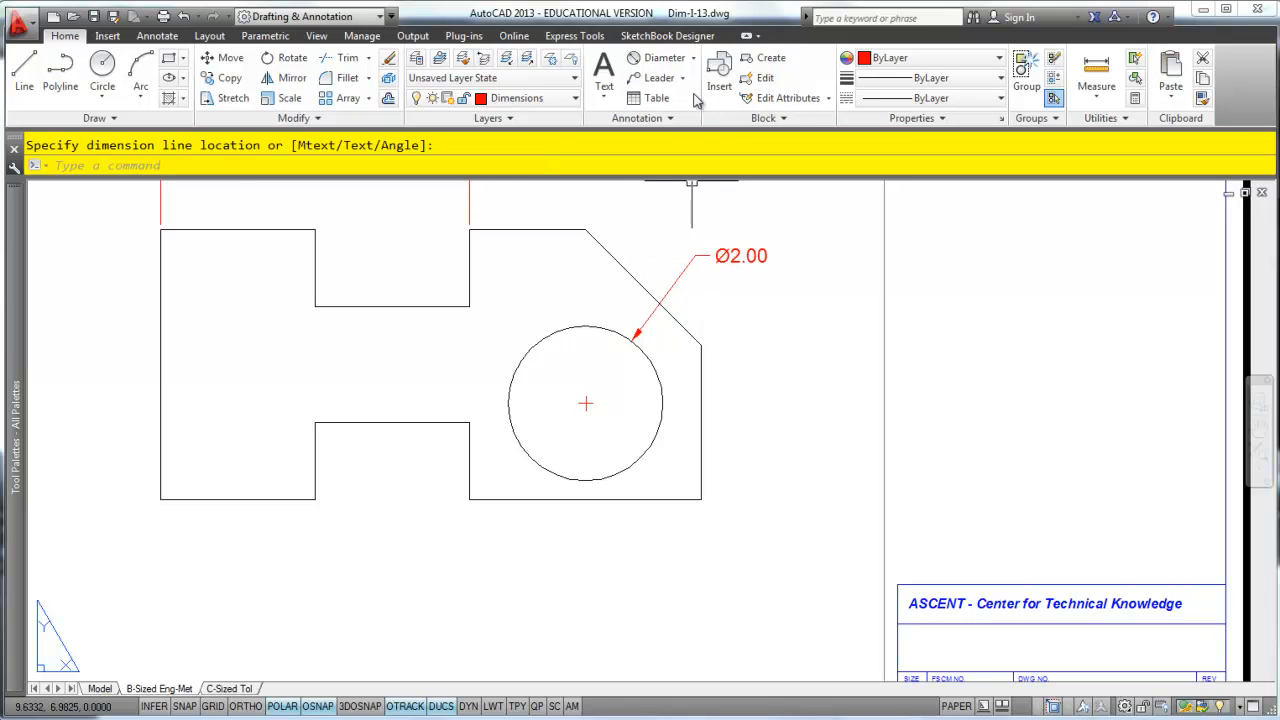
# - Add a horizontal linear dimension between the part's lower-right corner and the circle's center, placing it below the part
pyautogui.click(694, 58)
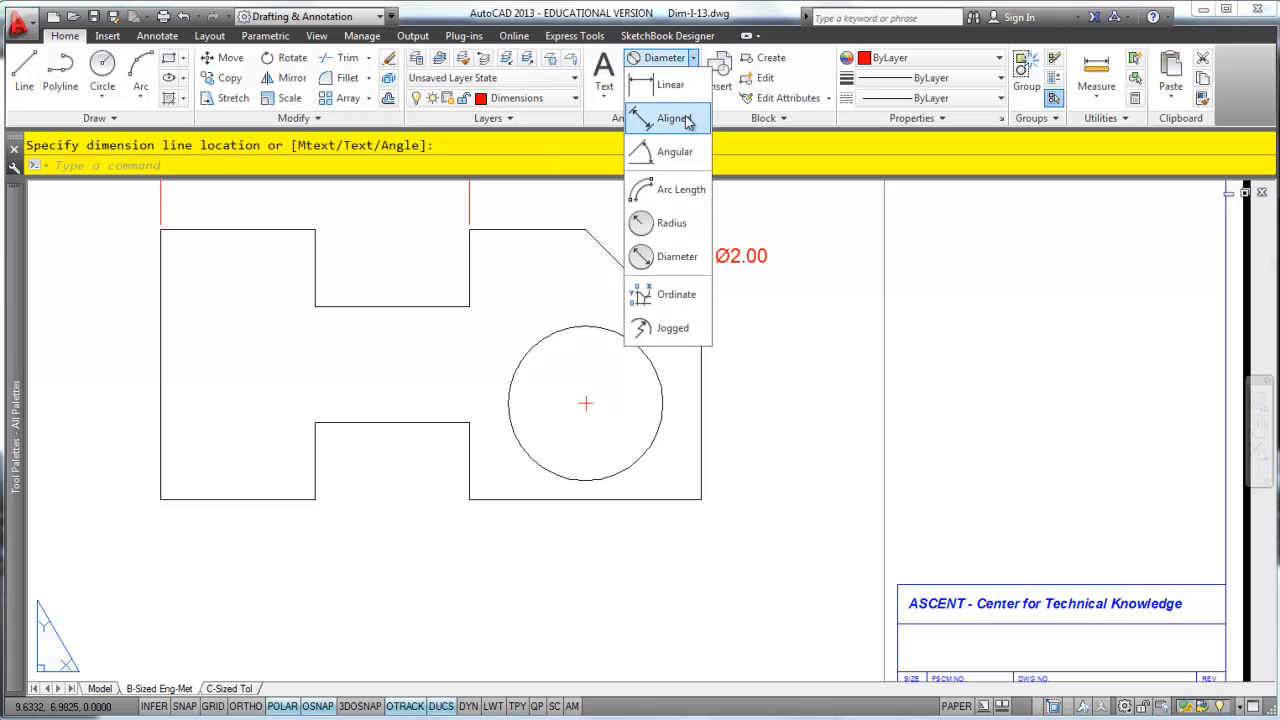
pyautogui.click(668, 85)
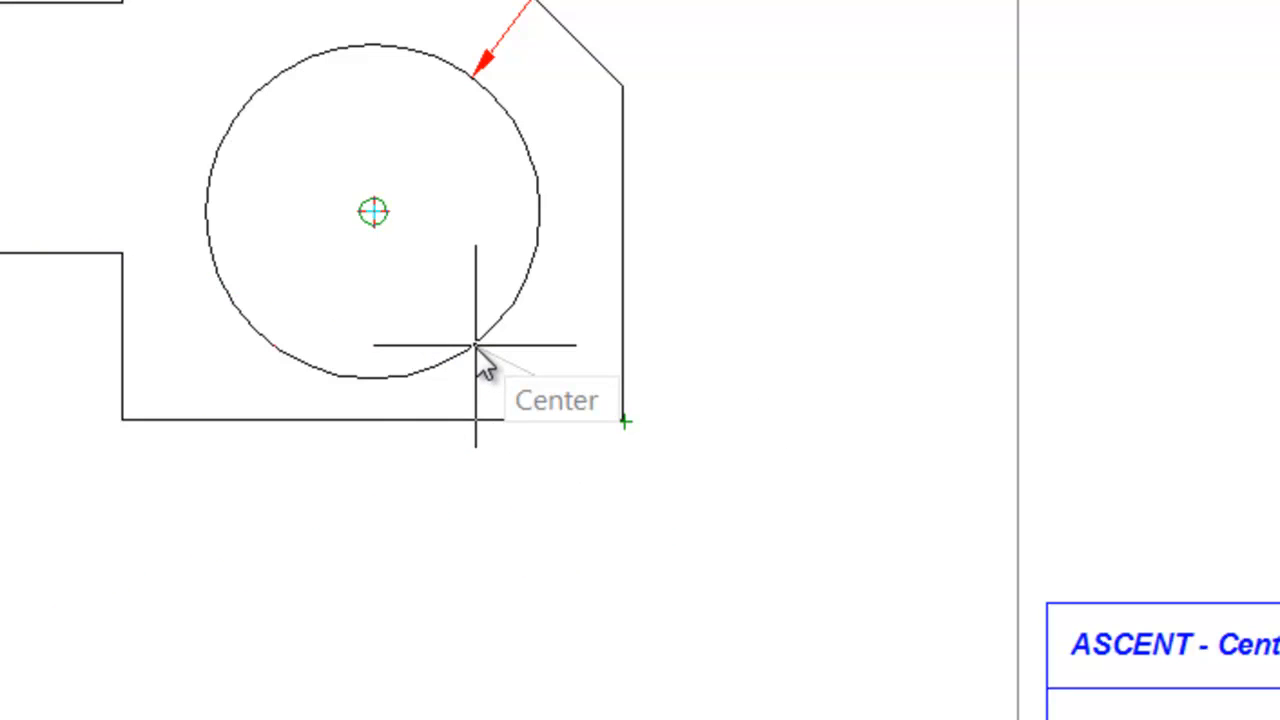
pyautogui.click(475, 346)
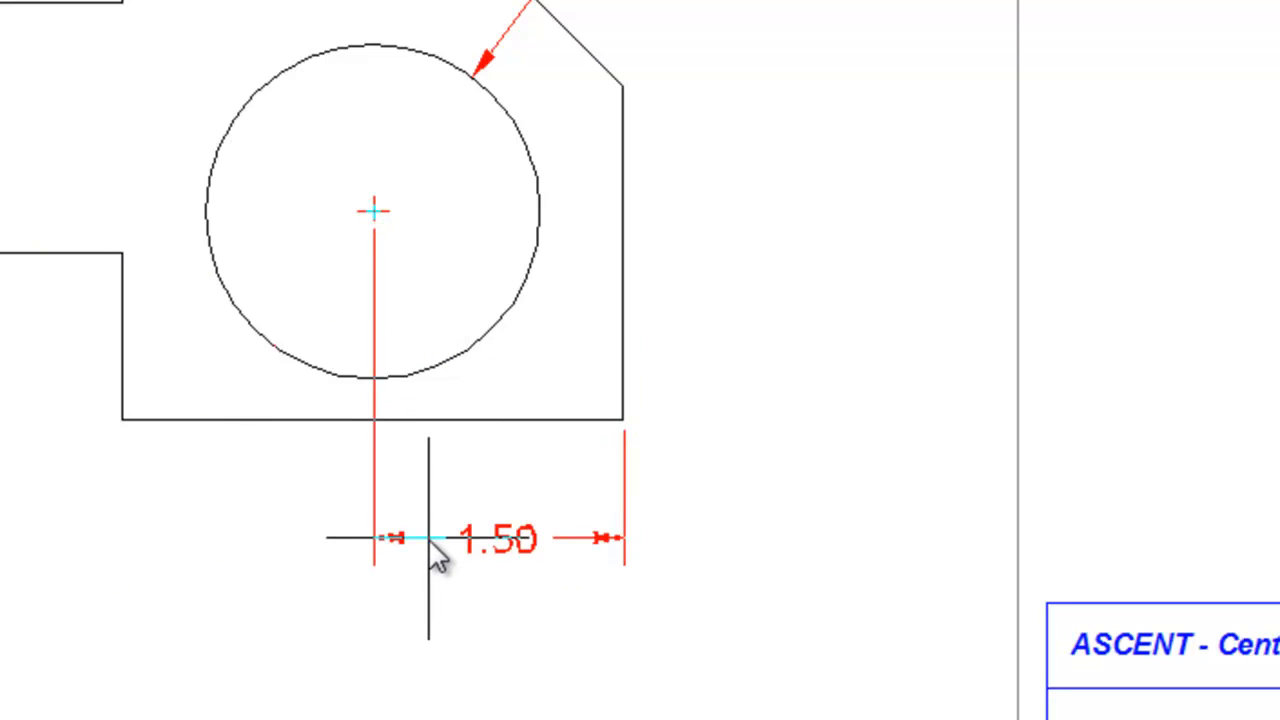
pyautogui.click(428, 538)
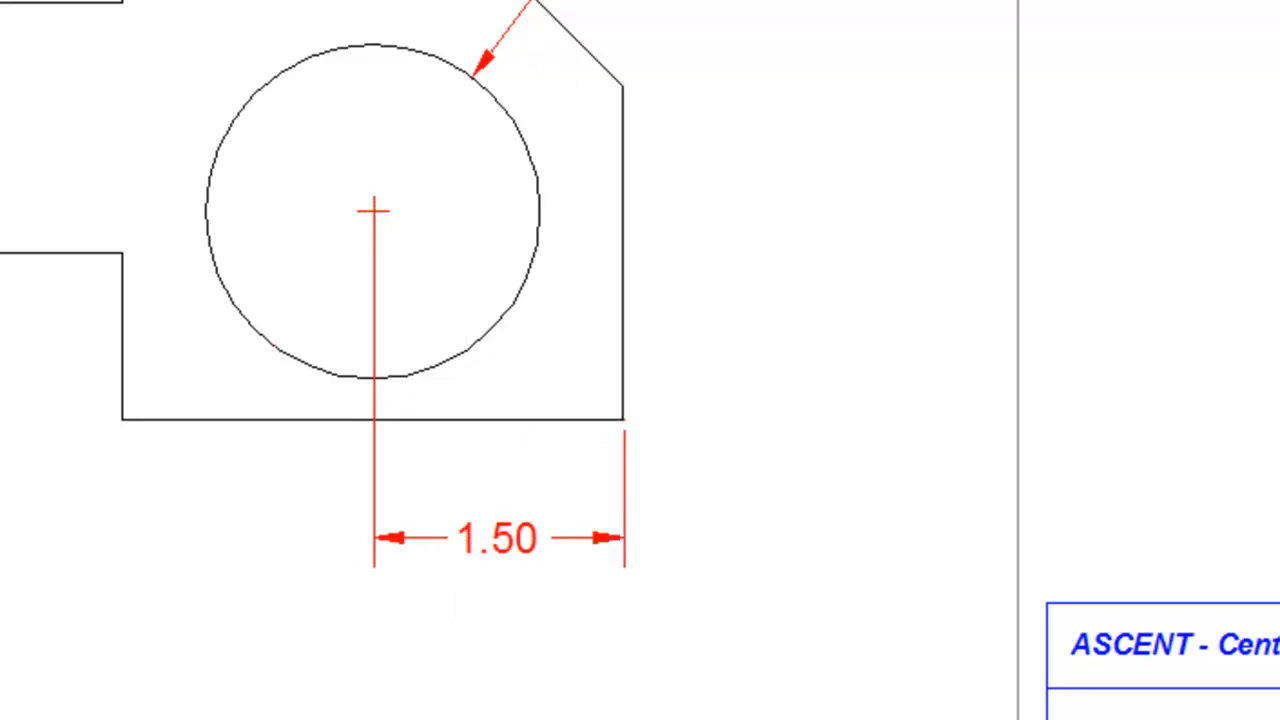
# - Add a vertical linear dimension from the part's lower-right corner to the circle's center, placing it outside the right edge
pyautogui.click(627, 407)
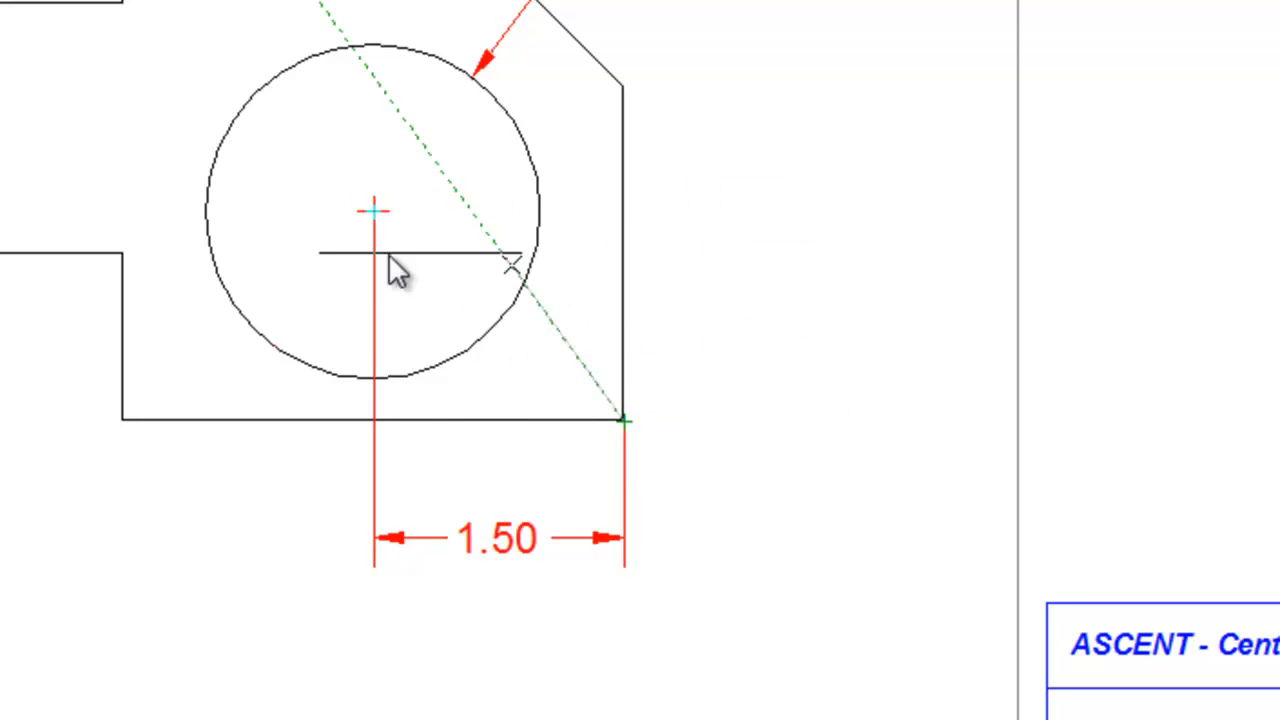
pyautogui.click(540, 232)
pyautogui.click(774, 282)
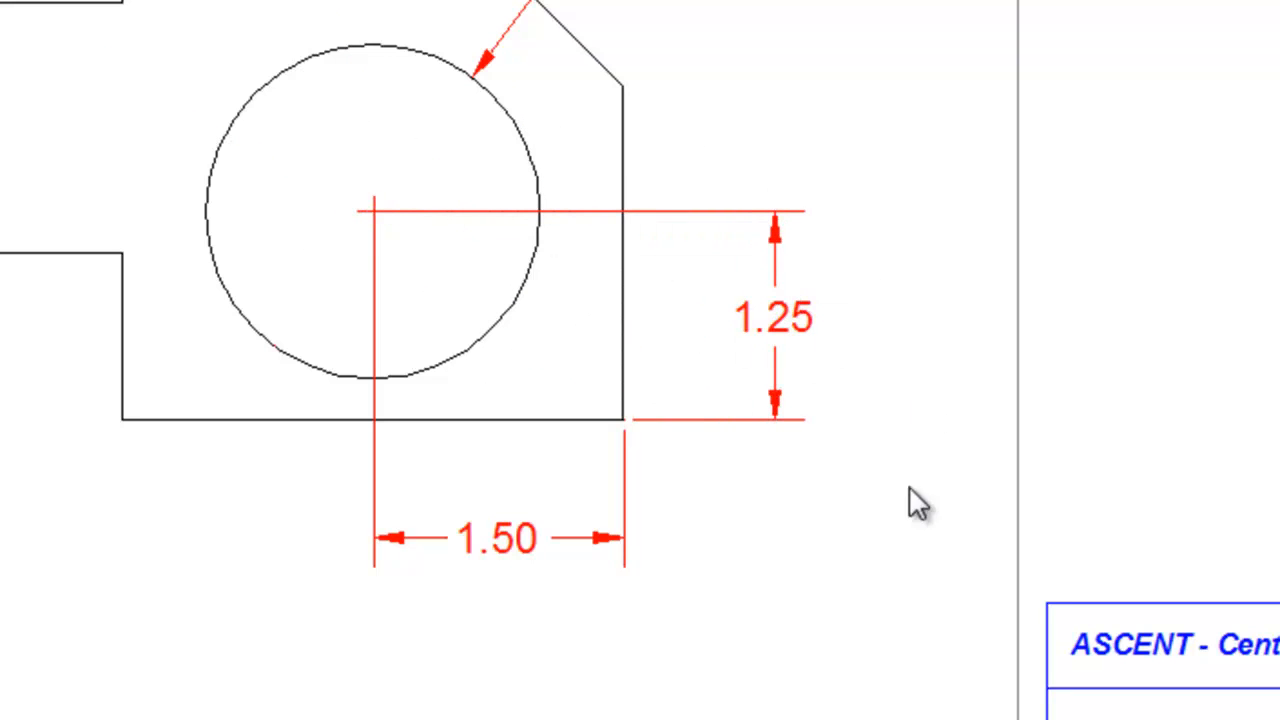
# - Delete the horizontal and vertical dimensions that locate the circle's center
pyautogui.click(789, 303)
pyautogui.click(586, 537)
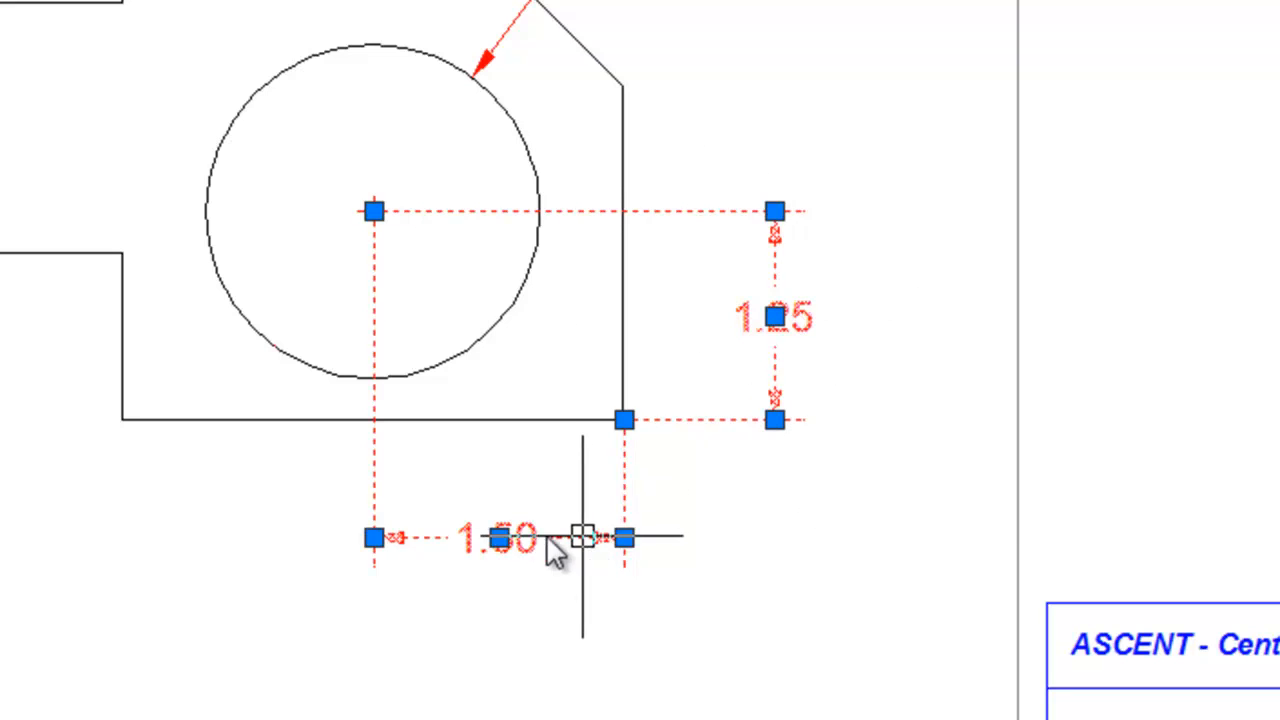
pyautogui.press('Delete')
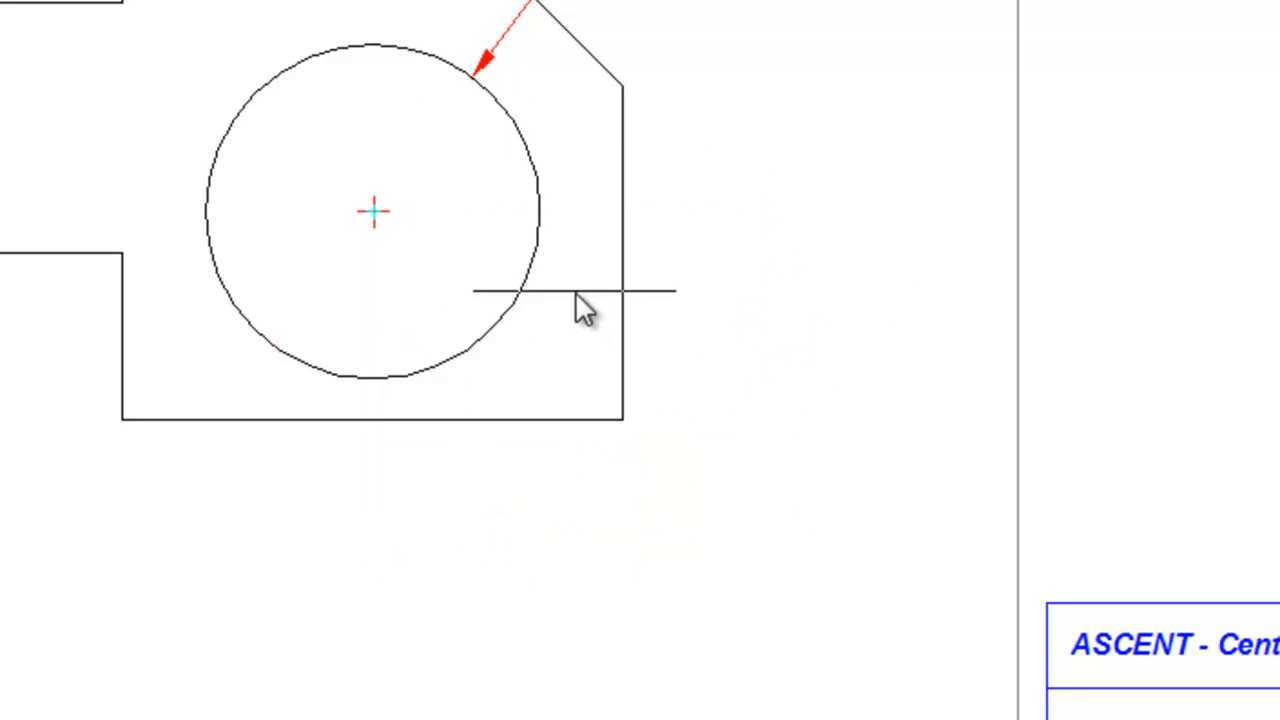
# - Dimension horizontally from the part's lower-right corner to the lower end of the circle's center mark, placing the dimension below the part
pyautogui.click(623, 420)
pyautogui.scroll(4, 420, 294)
pyautogui.scroll(2, 365, 240)
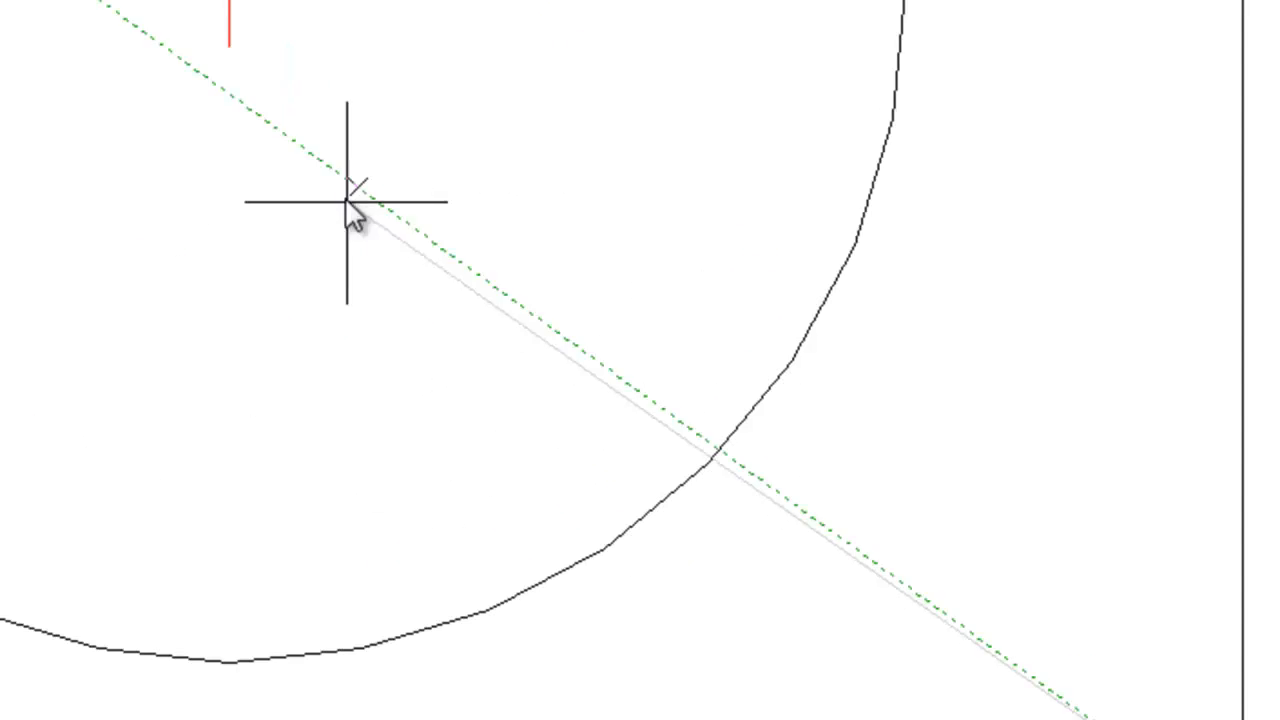
pyautogui.click(229, 46)
pyautogui.scroll(-4, 294, 400)
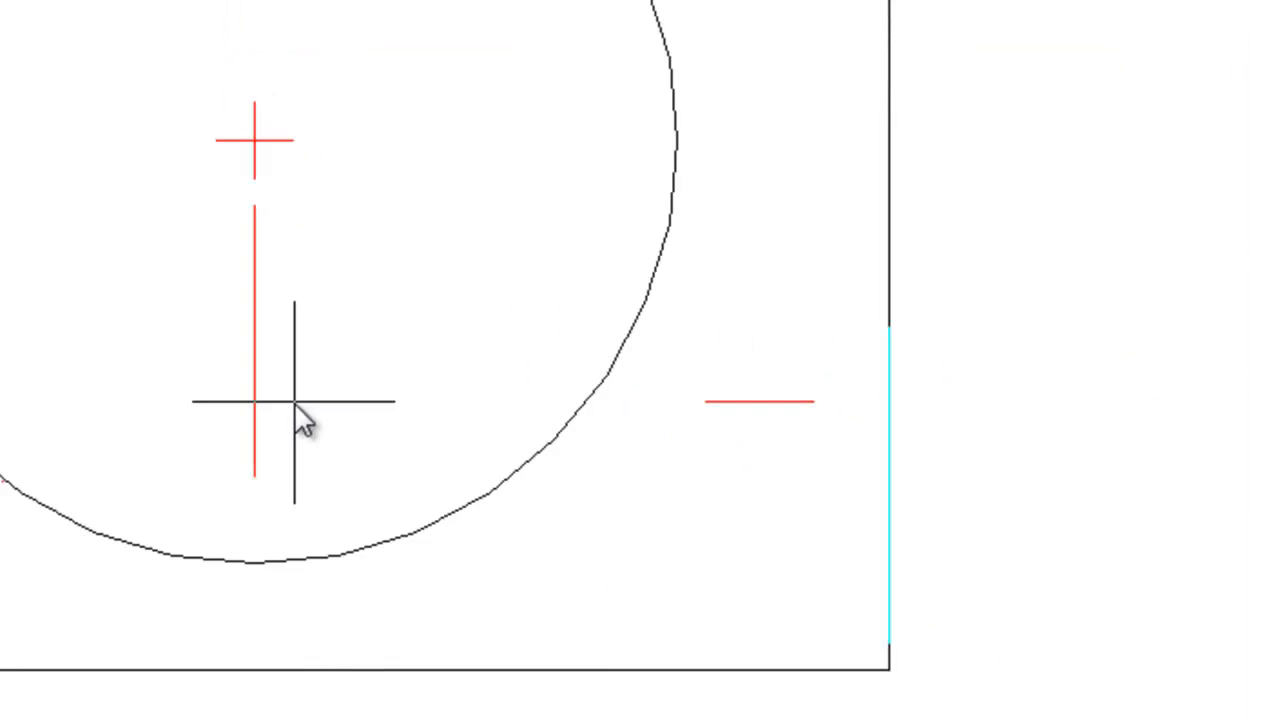
pyautogui.click(290, 552)
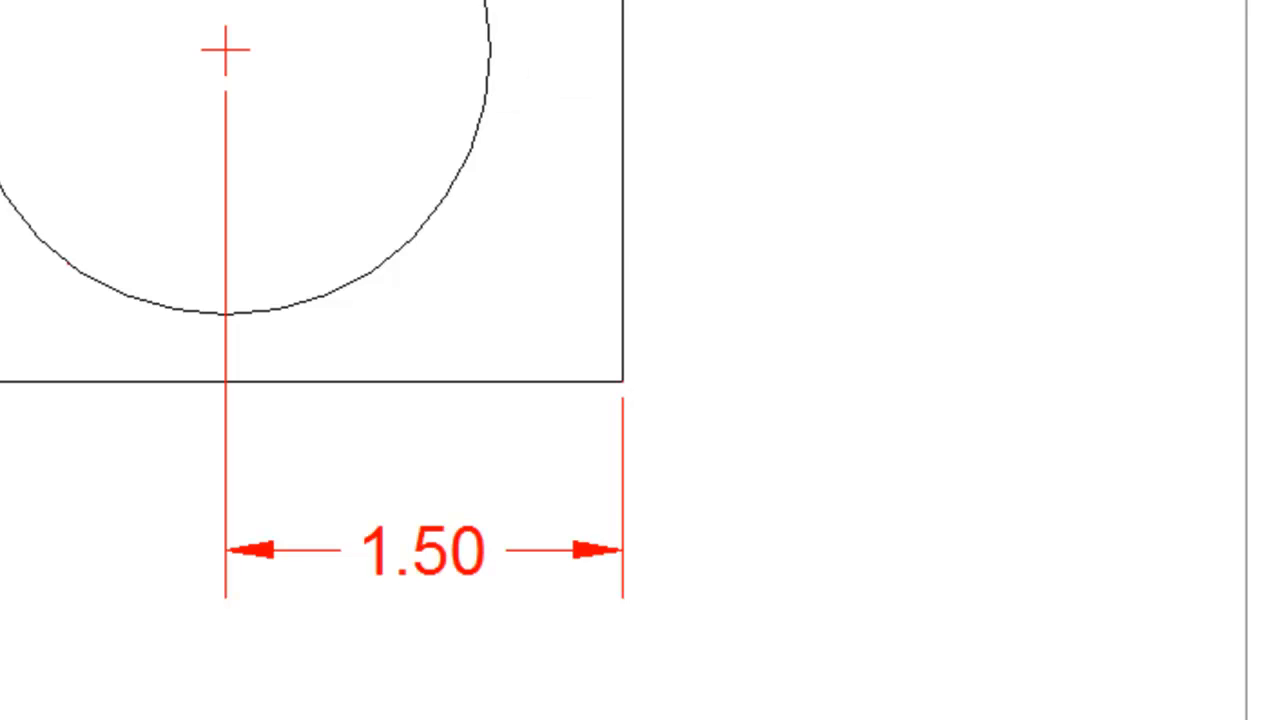
# - Dimension vertically from the part's lower-right corner to the right end of the center mark, placing the dimension outside the right edge
pyautogui.click(623, 380)
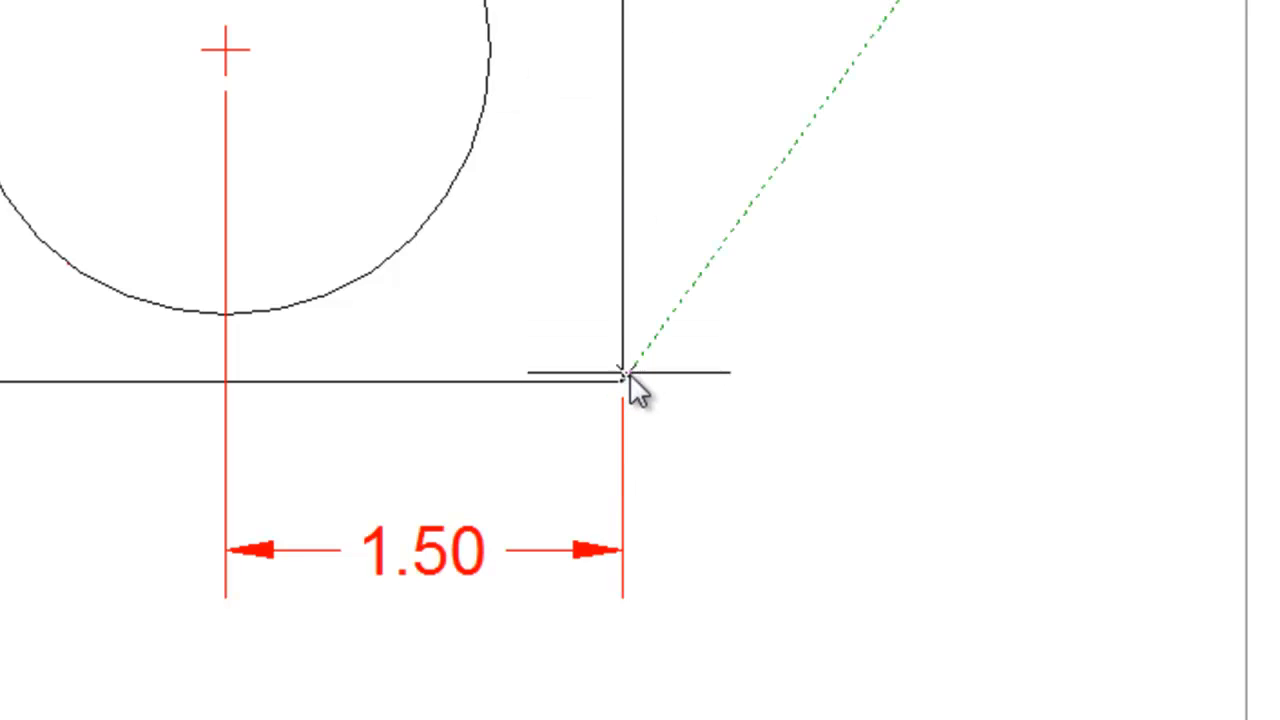
pyautogui.click(249, 49)
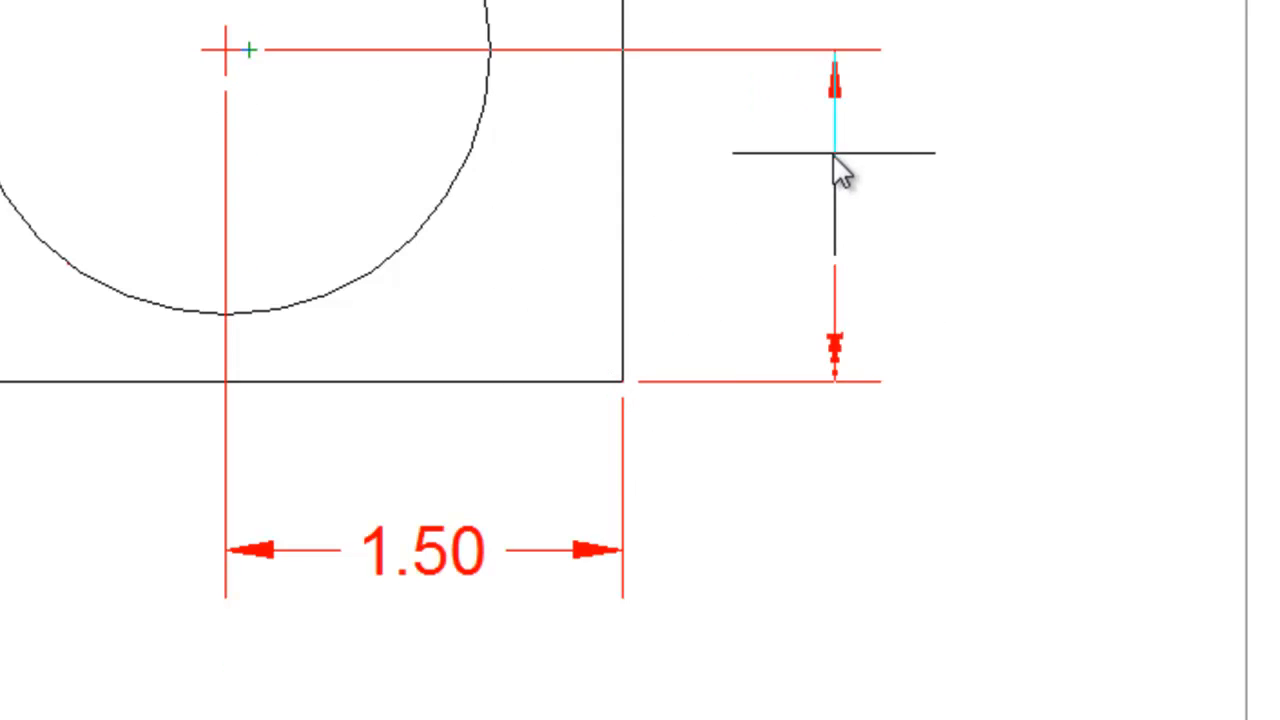
pyautogui.click(862, 162)
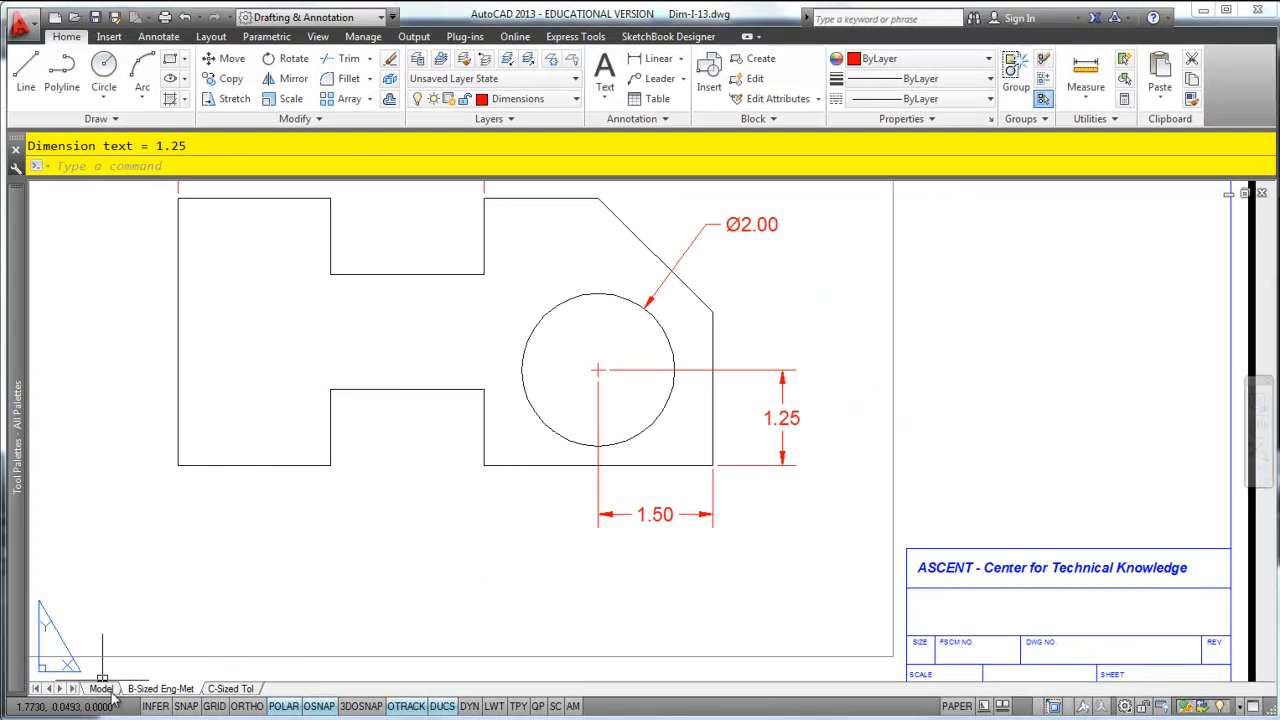
# - In model space, move the circle slightly up and left by its center, and check its dimensions on the B-Sized Eng-Met layout
pyautogui.click(102, 689)
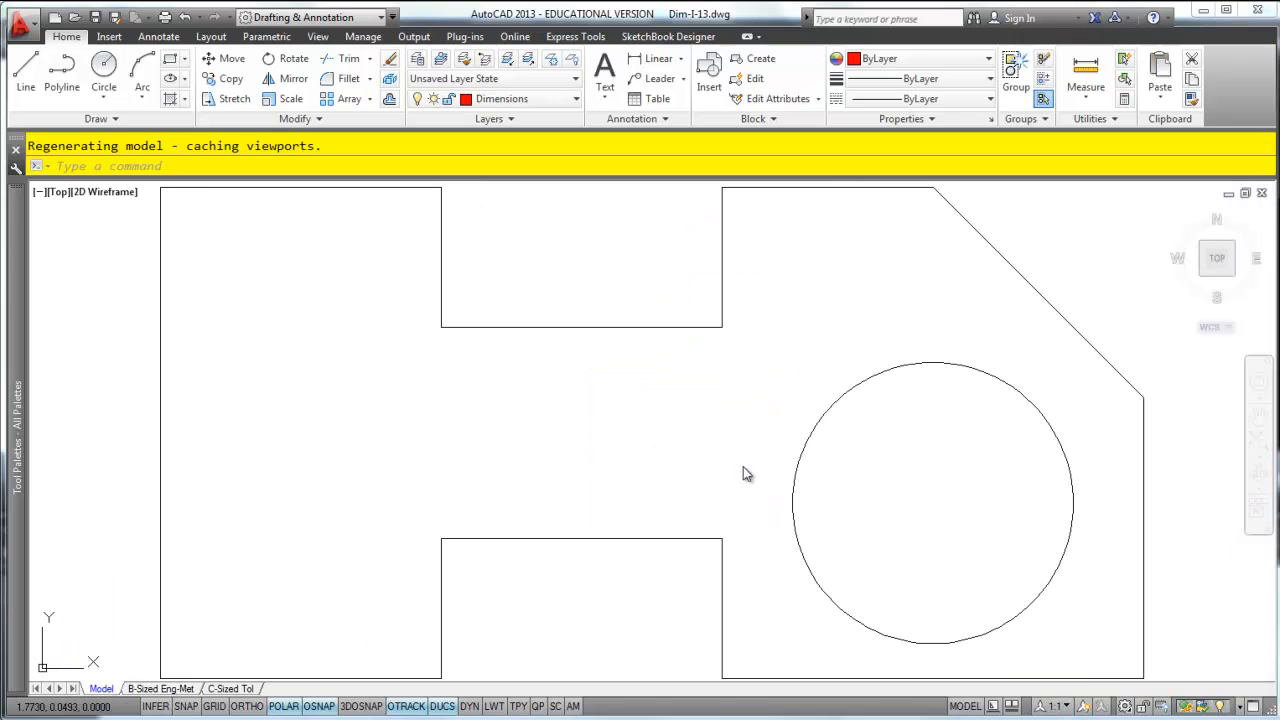
pyautogui.click(847, 400)
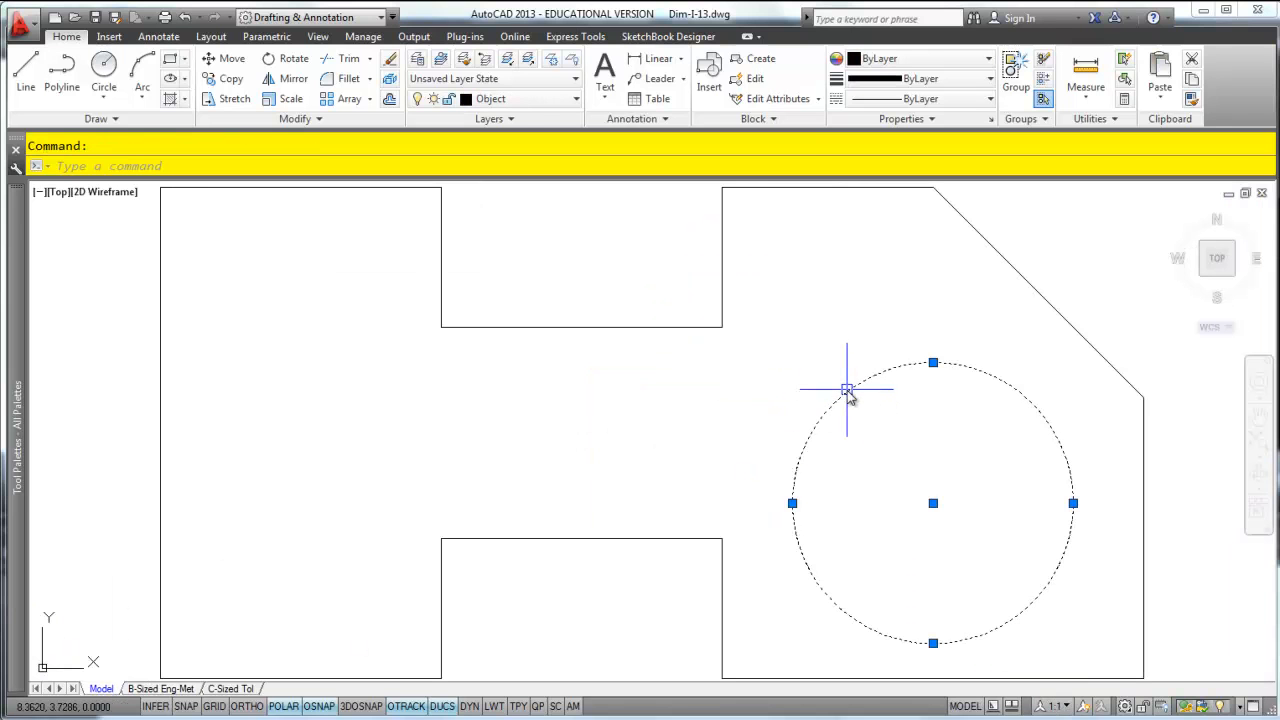
pyautogui.click(933, 503)
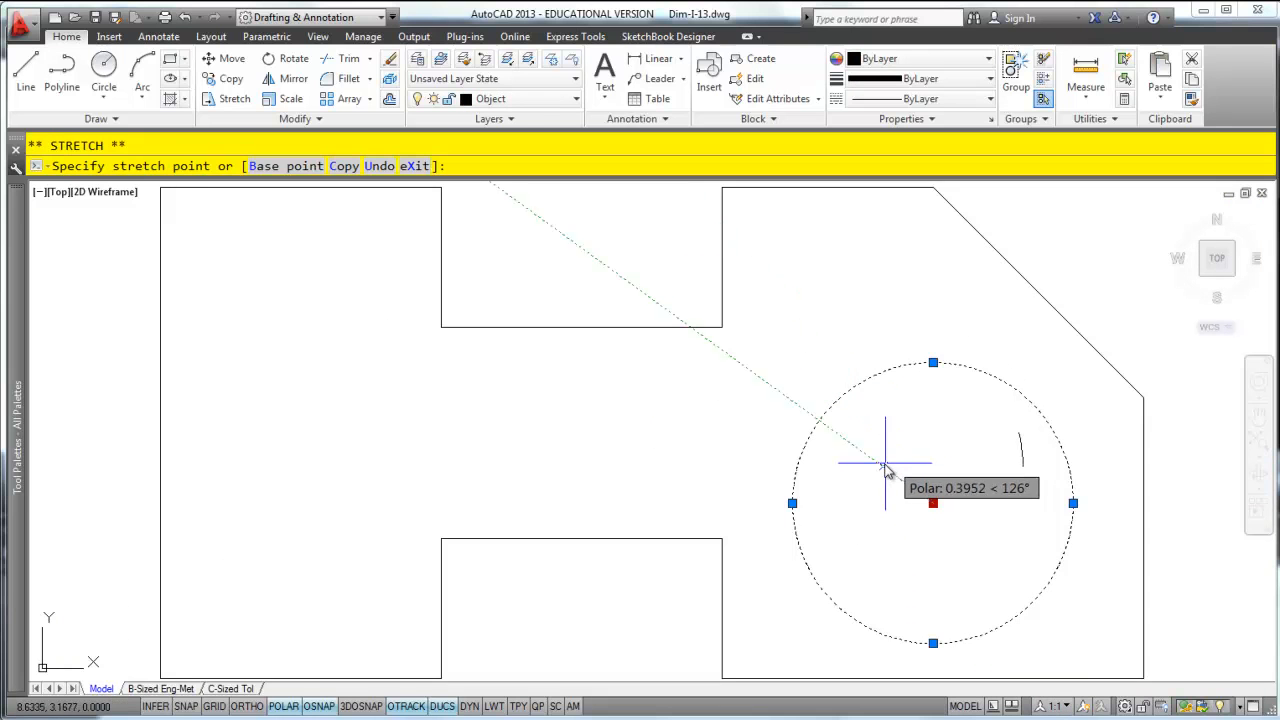
pyautogui.click(882, 467)
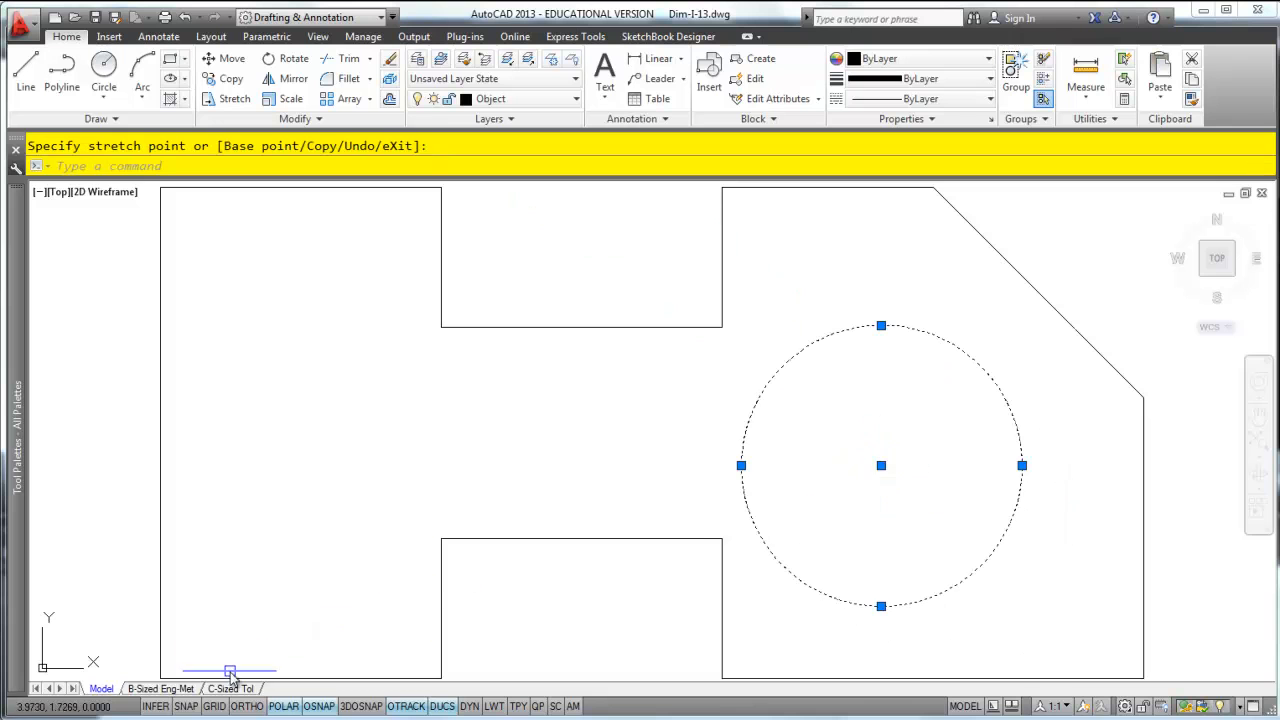
pyautogui.click(150, 689)
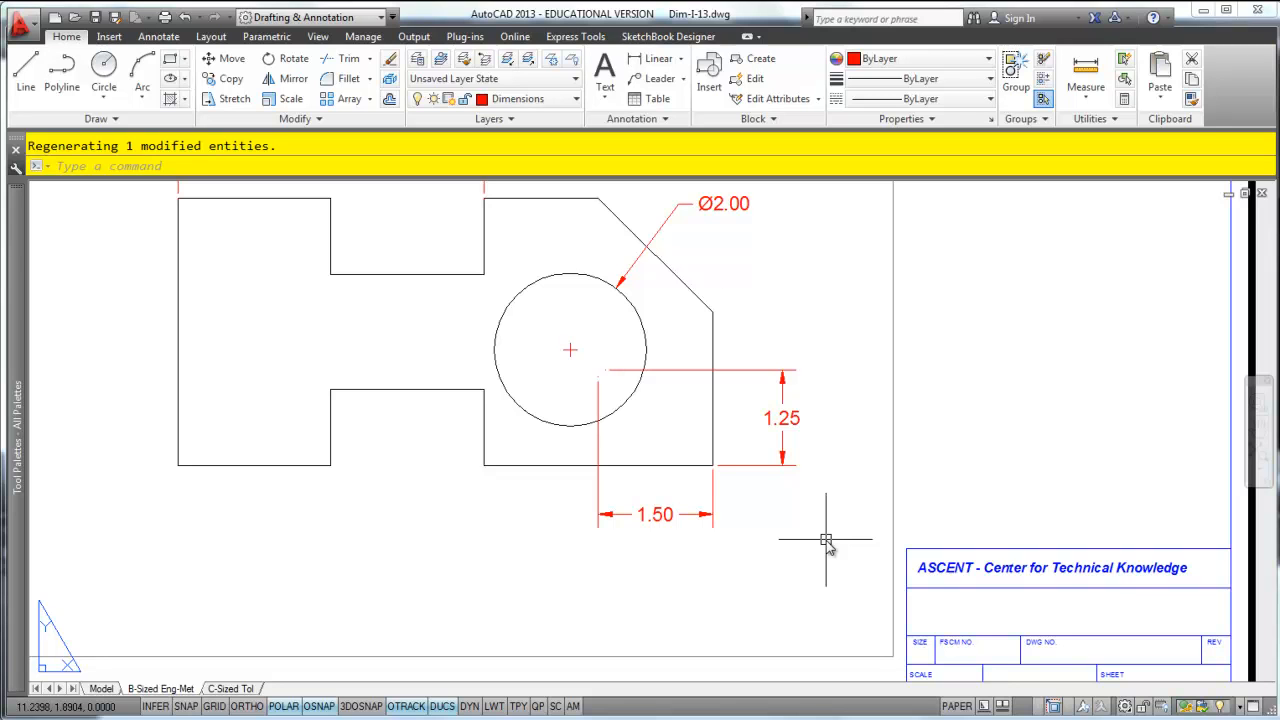
pyautogui.moveTo(571, 389); pyautogui.dragTo(662, 572, button='middle')
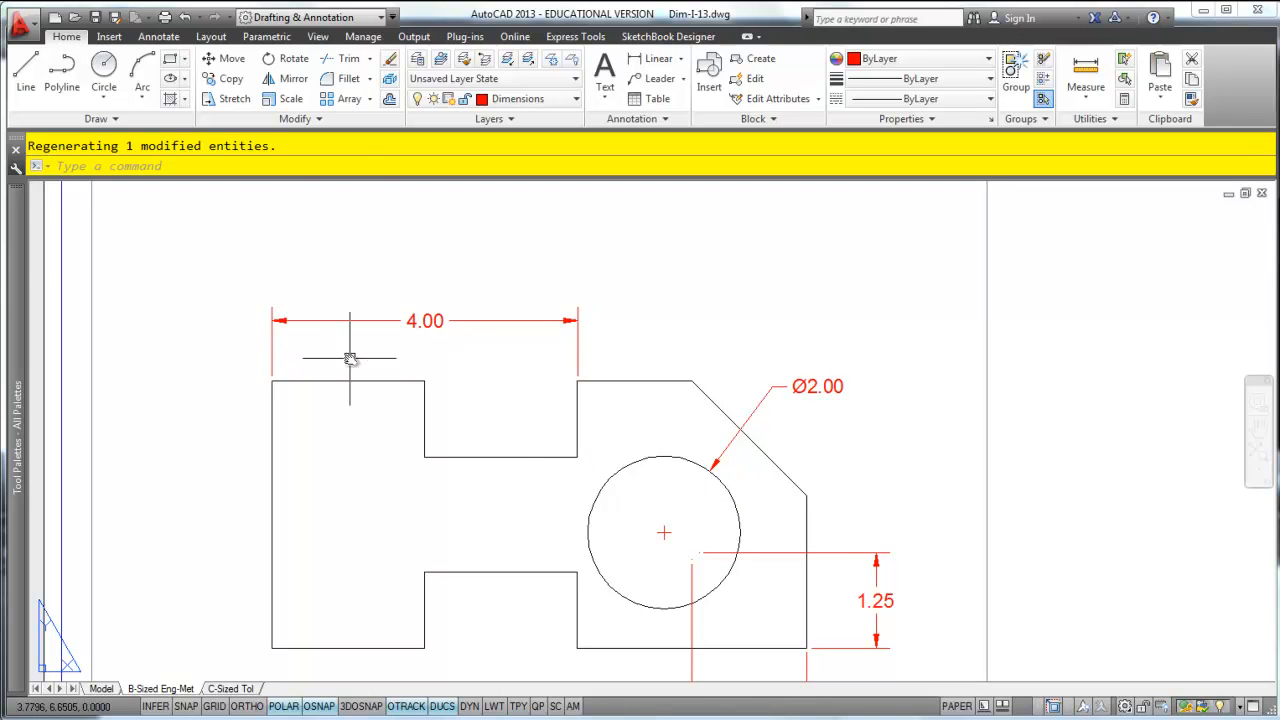